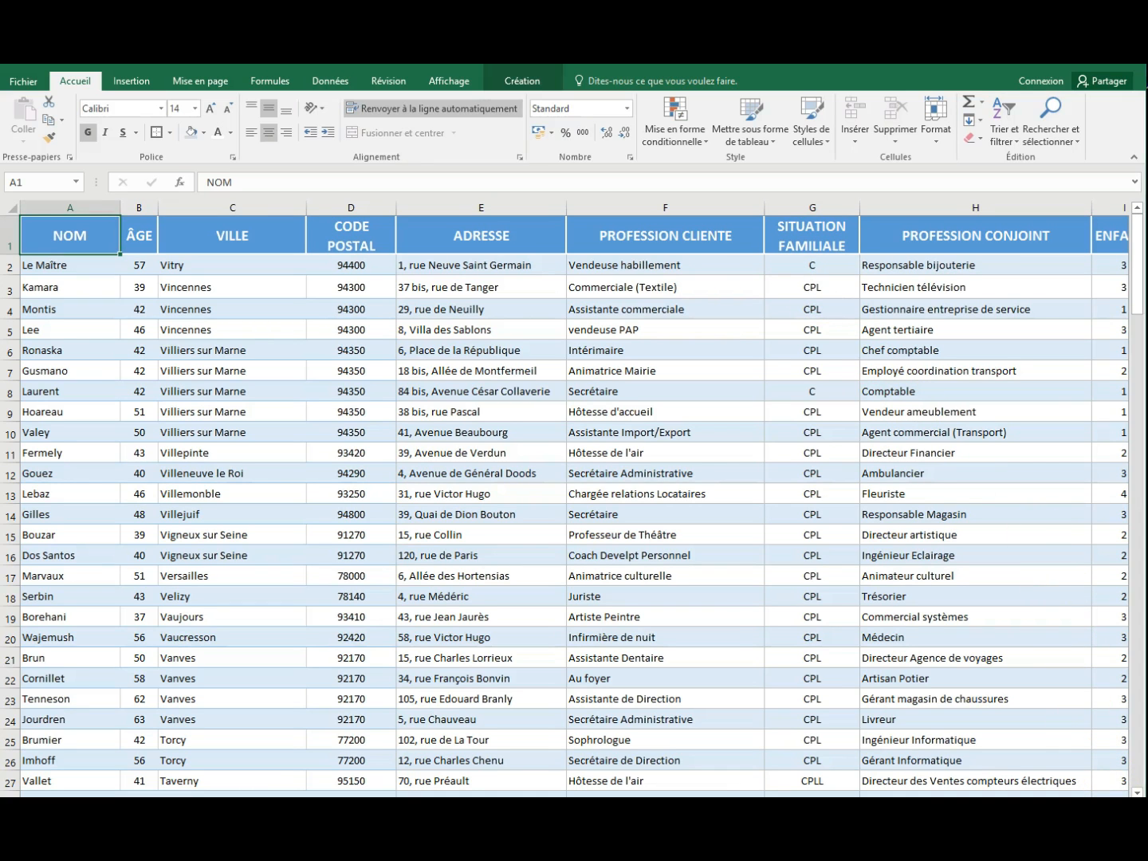
scroll(574, 498, "right", 3)
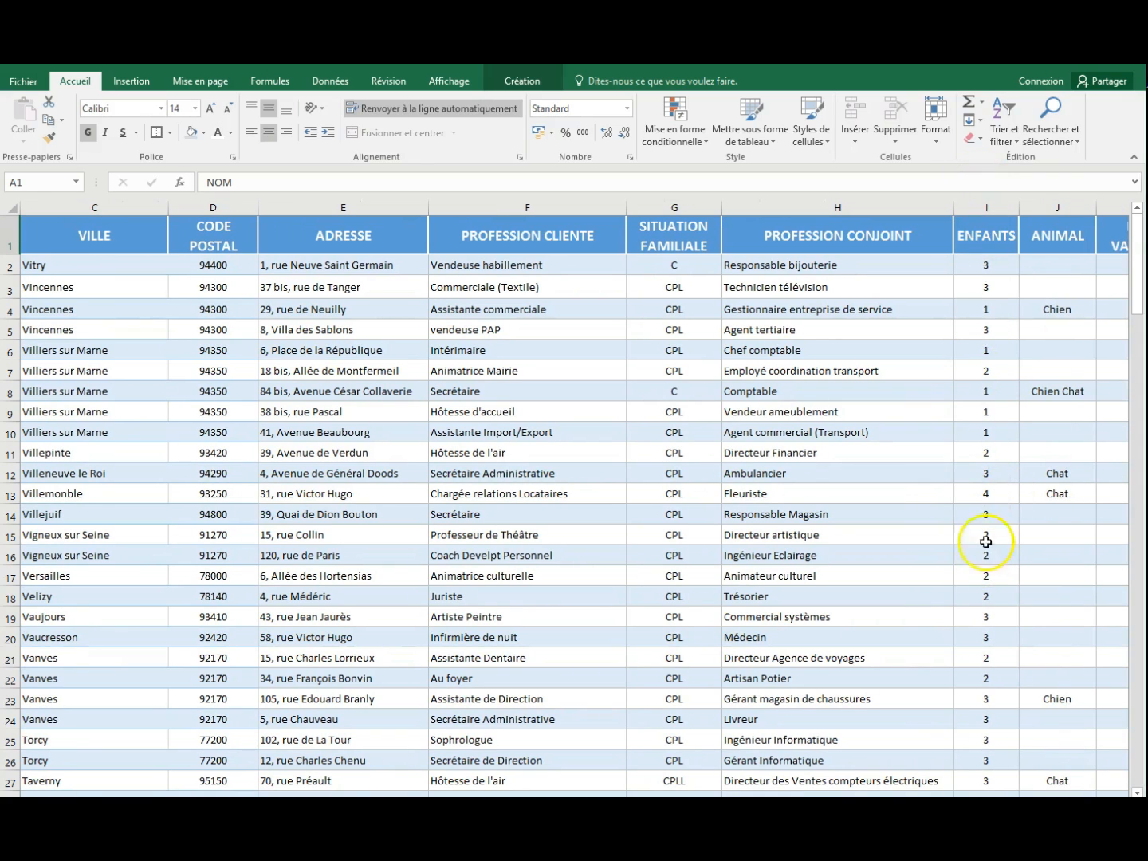
scroll(872, 359, "right", 2)
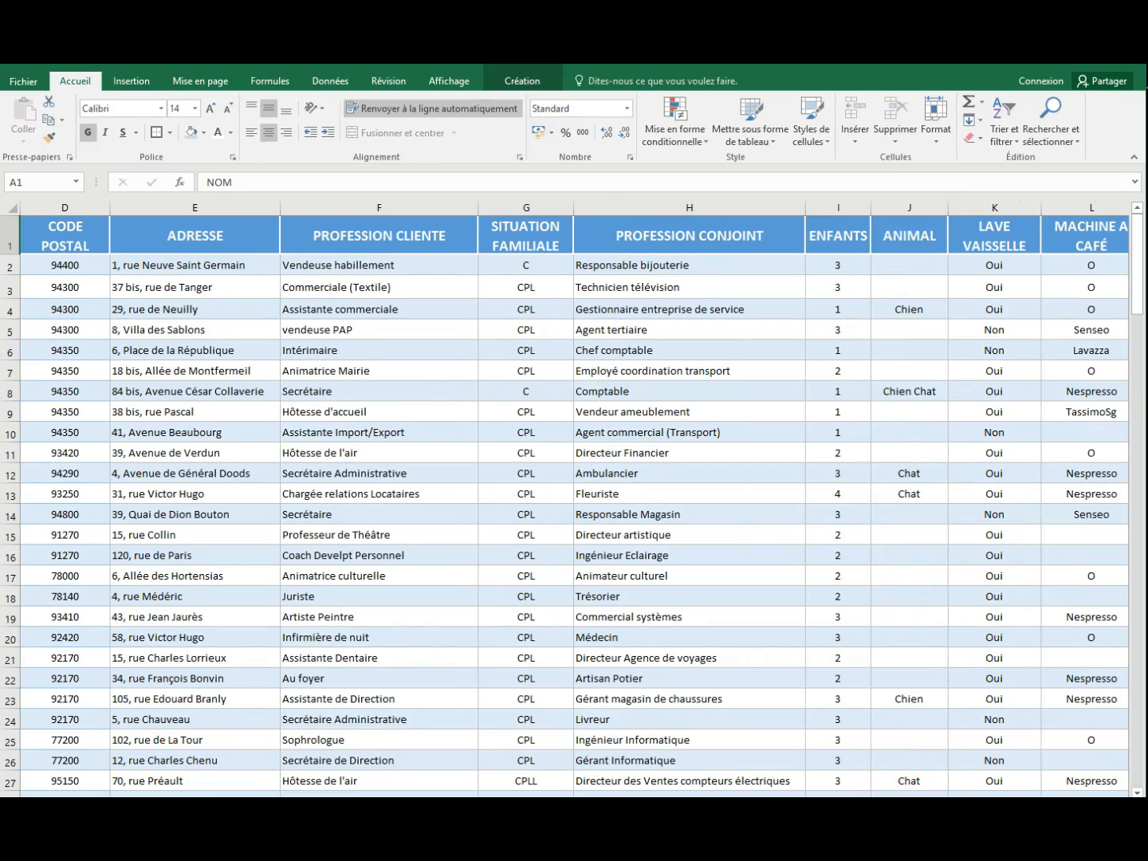
left_click_drag(900, 805, 860, 805)
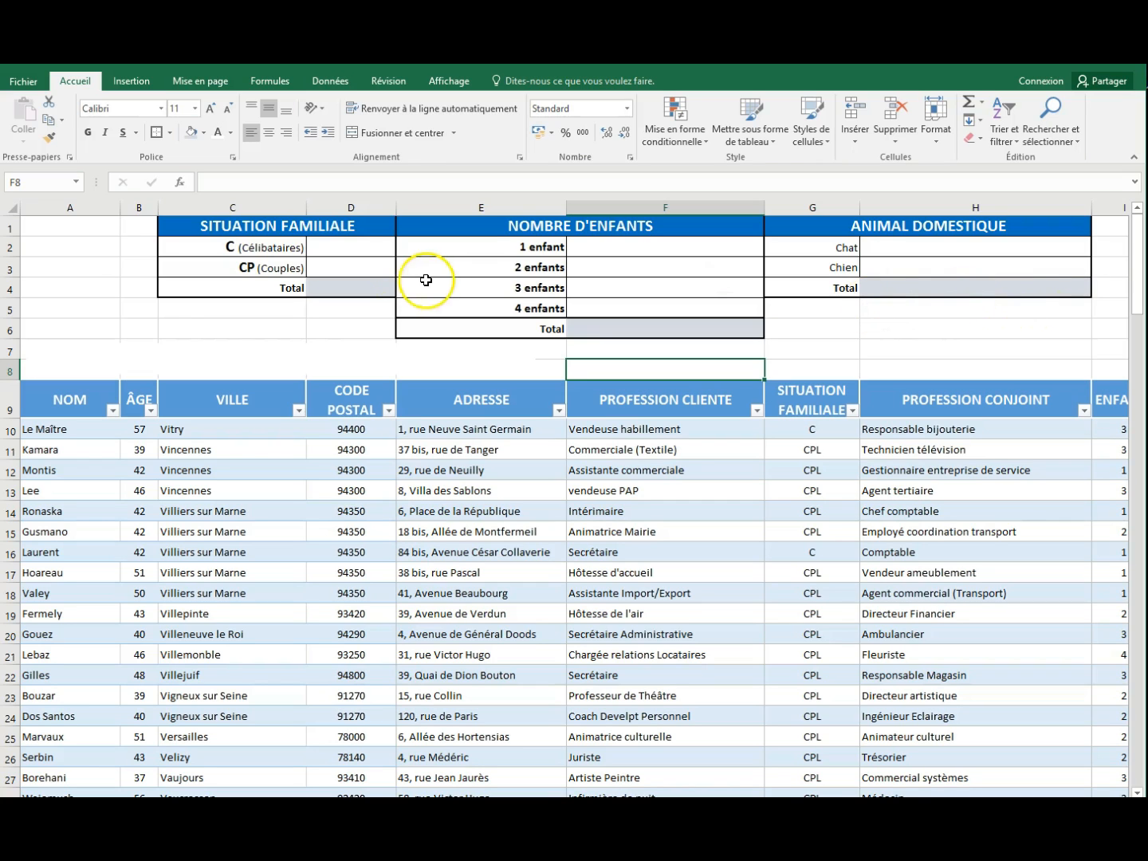
left_click(310, 230)
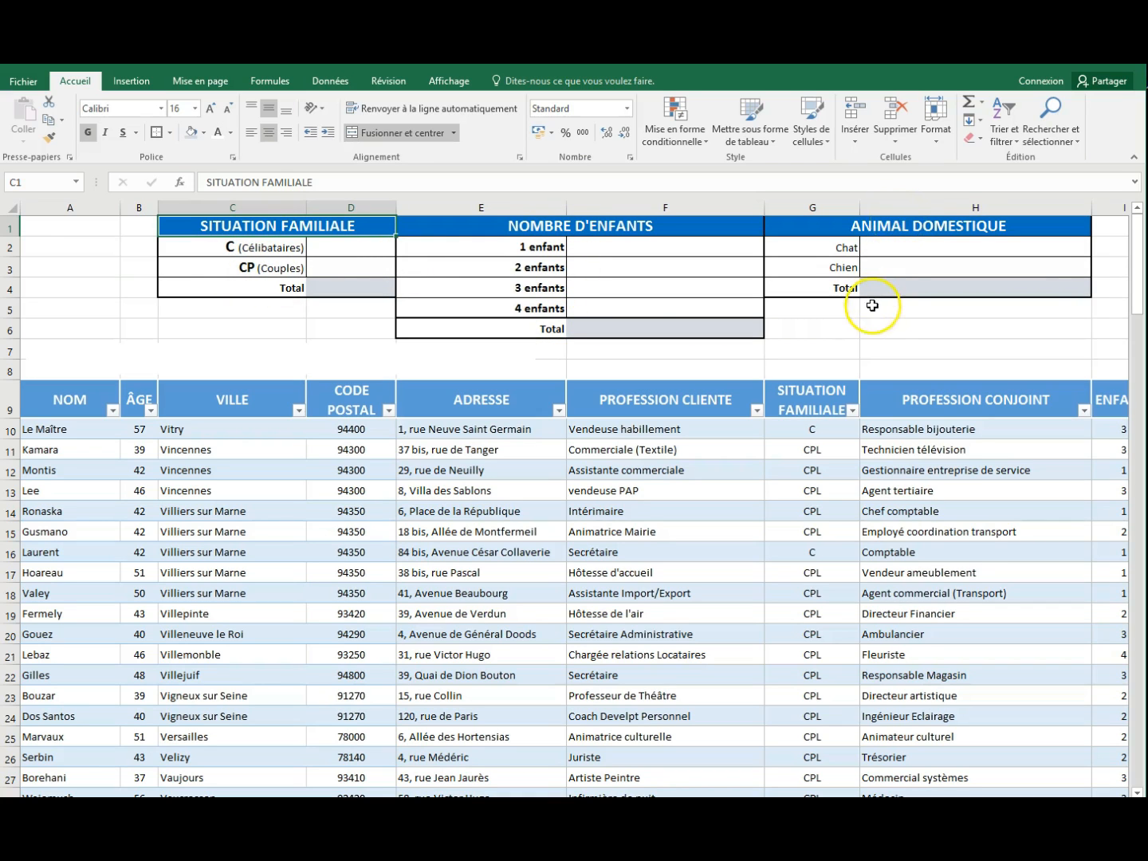
Step: Make the Chat and Chien labels in cells G2:G3 of the ANIMAL DOMESTIQUE table bold
left_click_drag(829, 243, 840, 265)
left_click(90, 135)
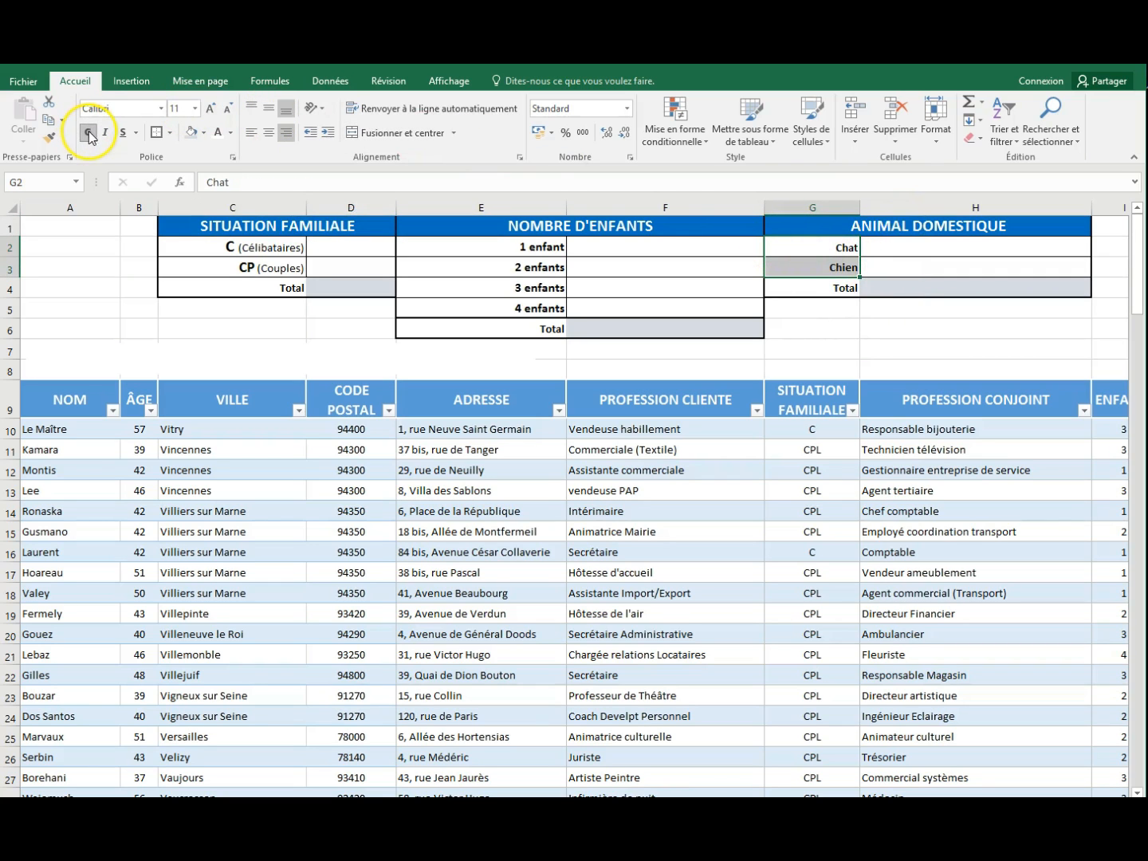
left_click(851, 327)
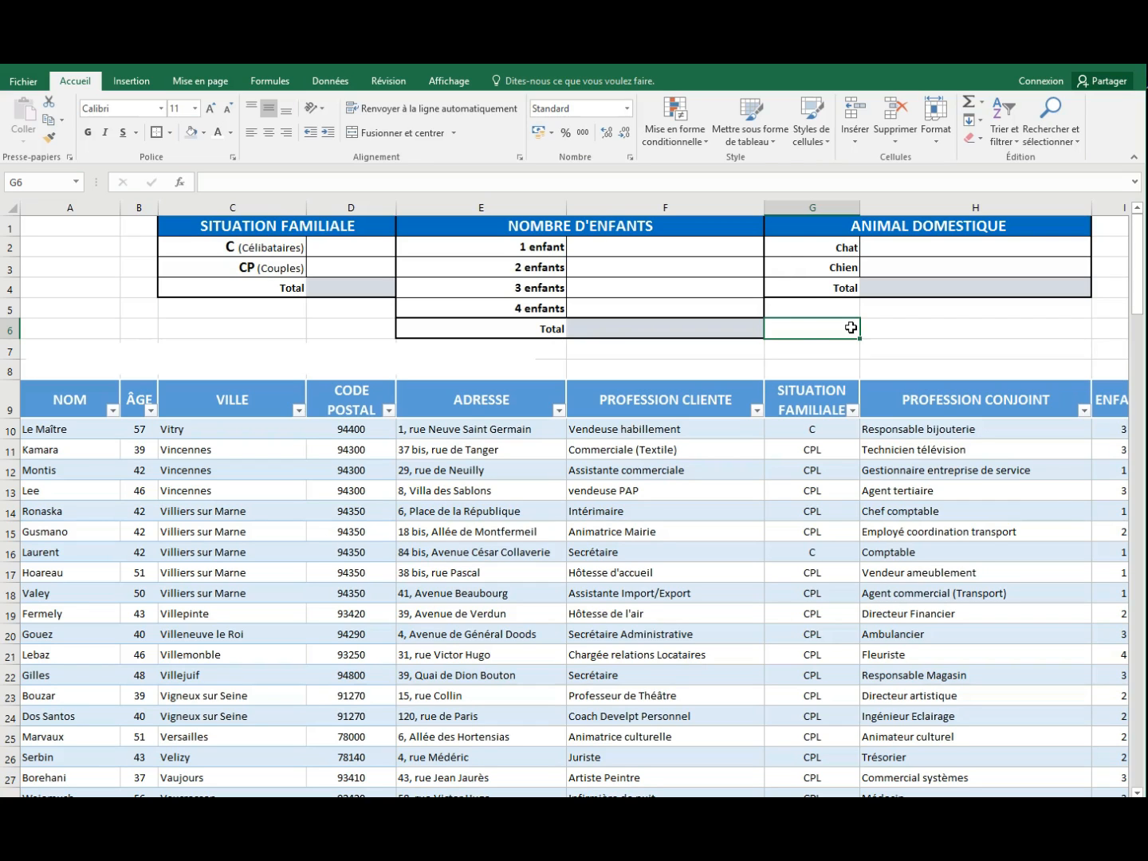
Step: Change the font color of all the text in the text box above the client table to standard blue
double_click(381, 361)
left_click_drag(480, 357, 34, 358)
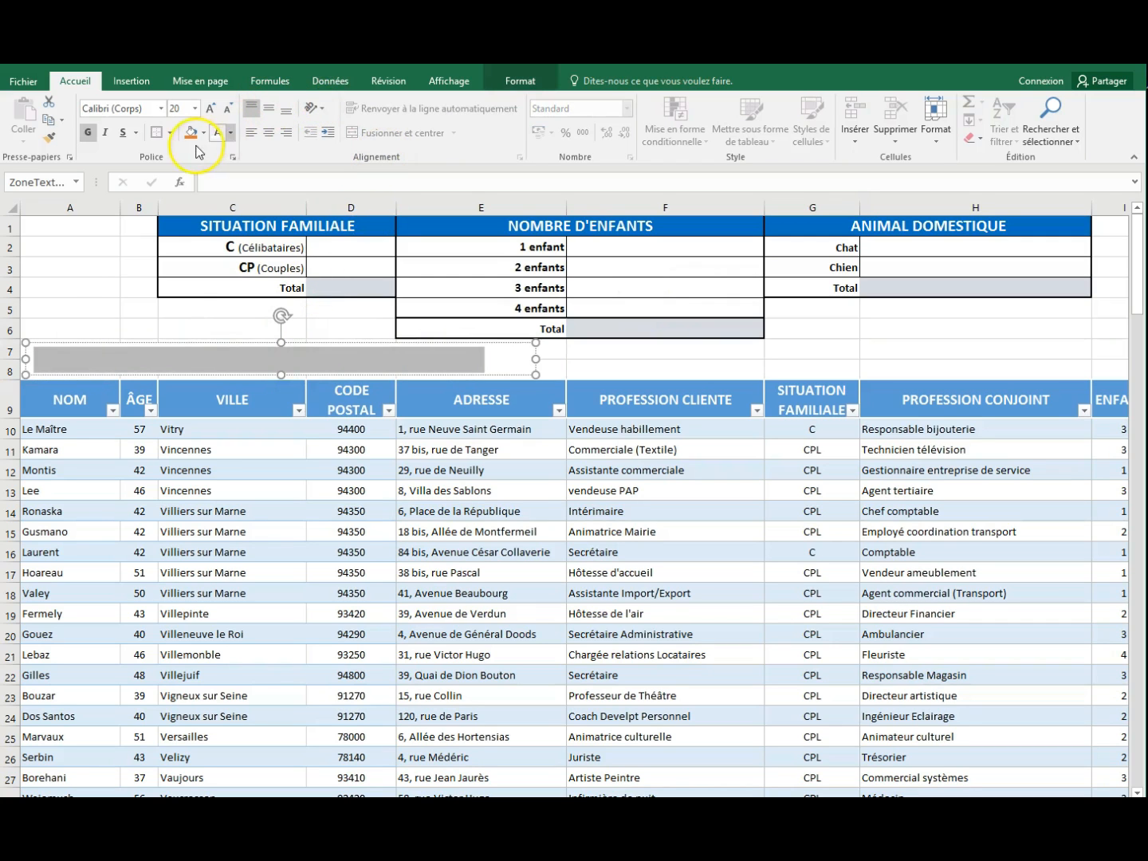
left_click(230, 137)
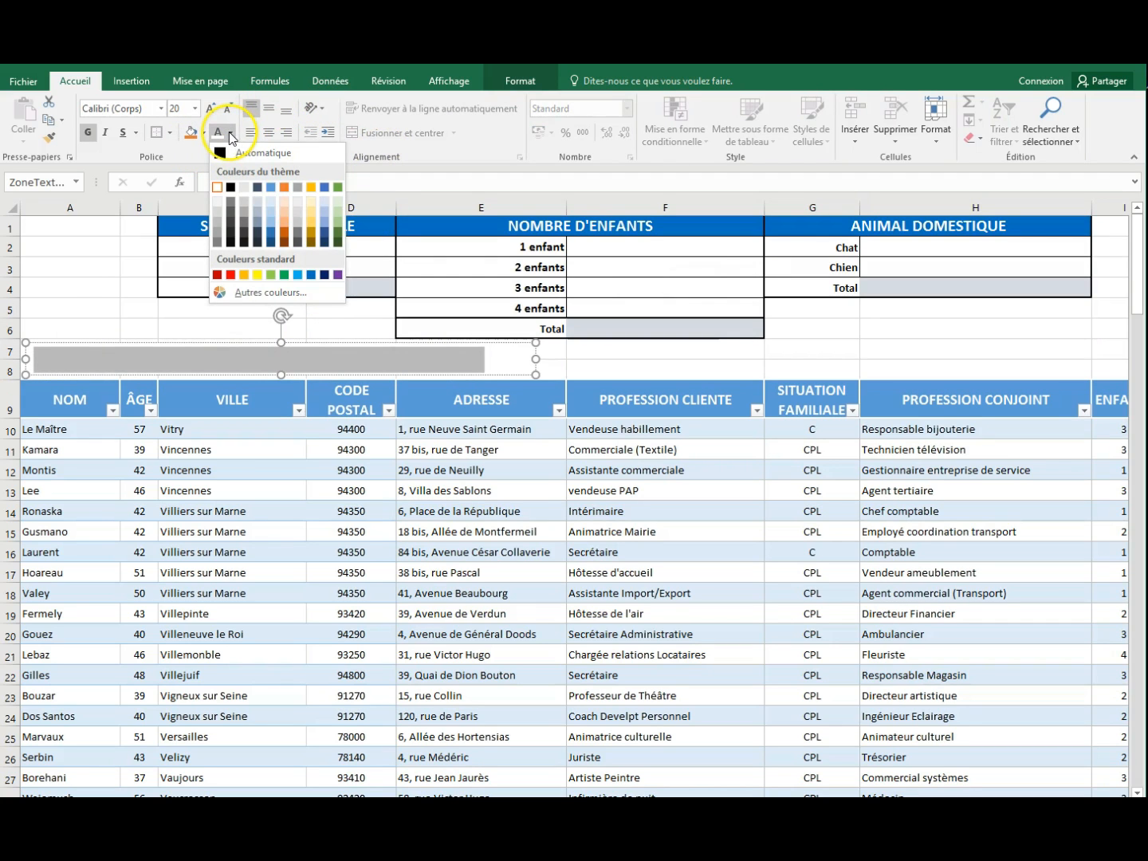
left_click(310, 277)
left_click(885, 340)
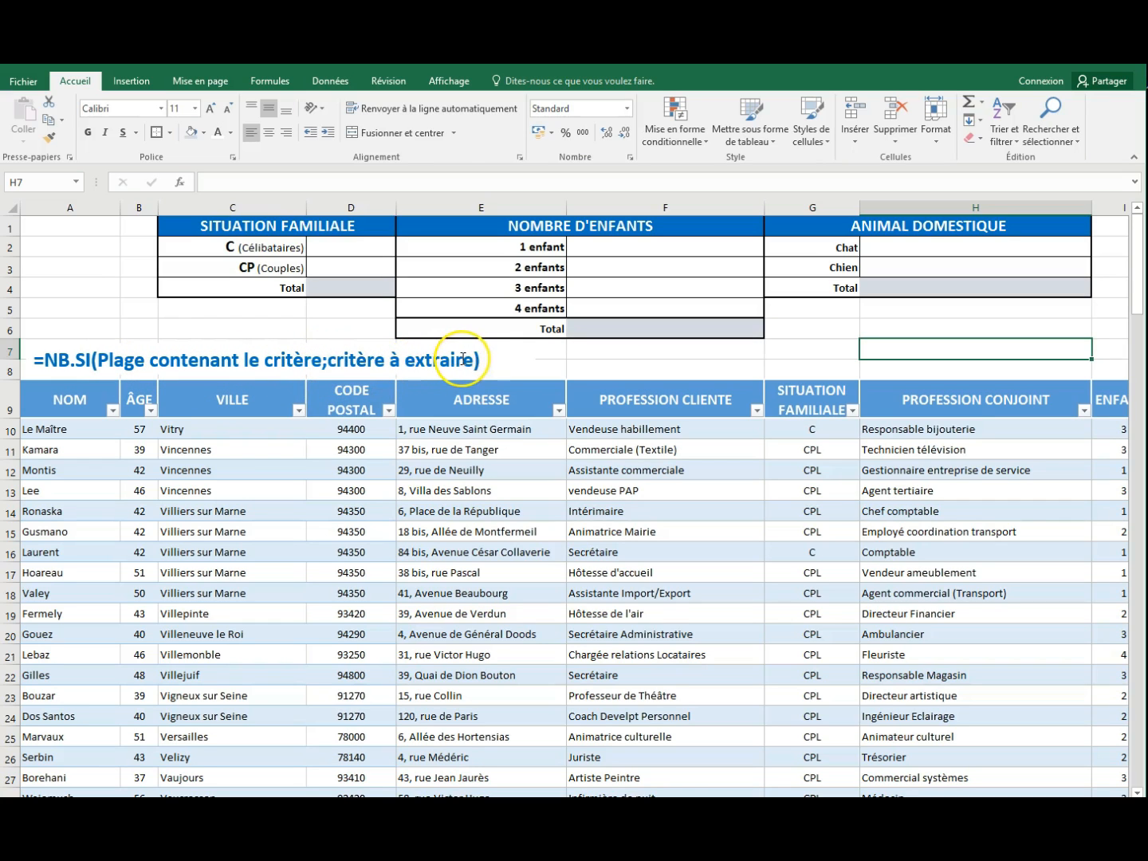
Step: Start an NB.SI function in cell D2 for the Célibataires, using the SITUATION FAMILIALE column, G10 to G141, as its range
left_click(360, 246)
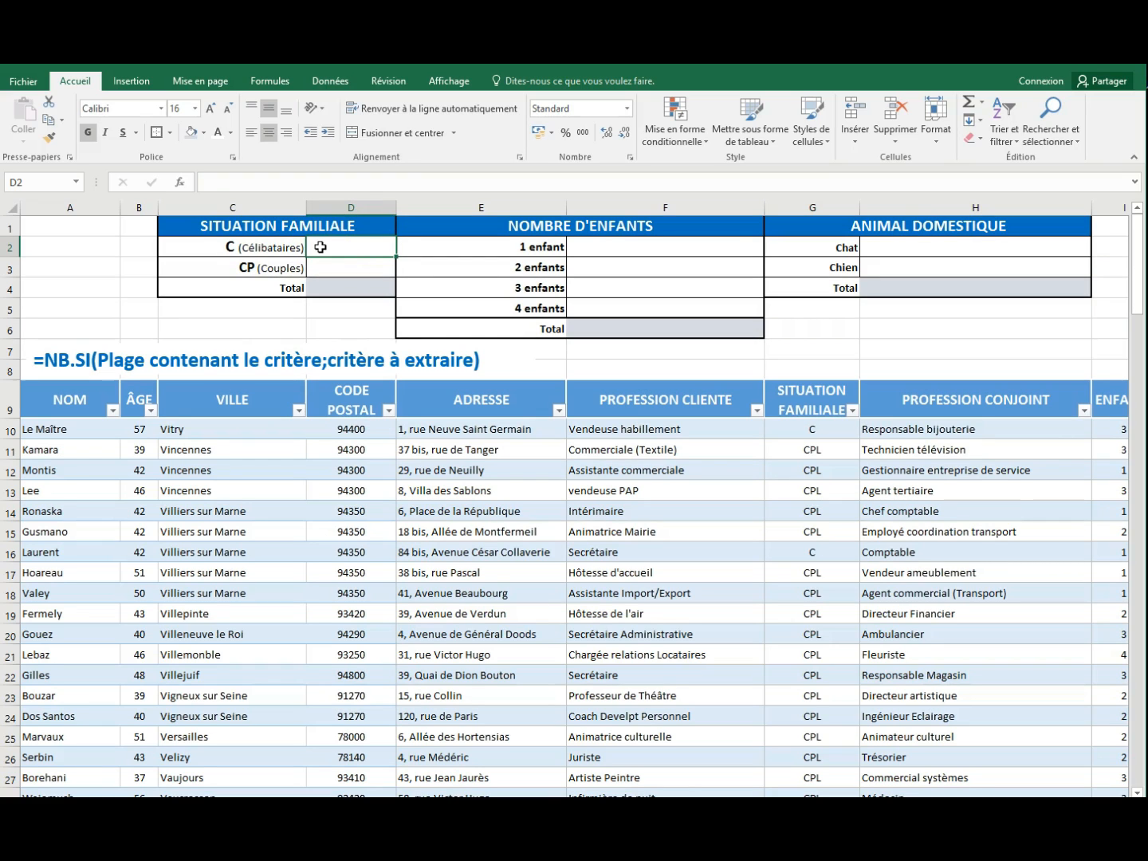
type("=")
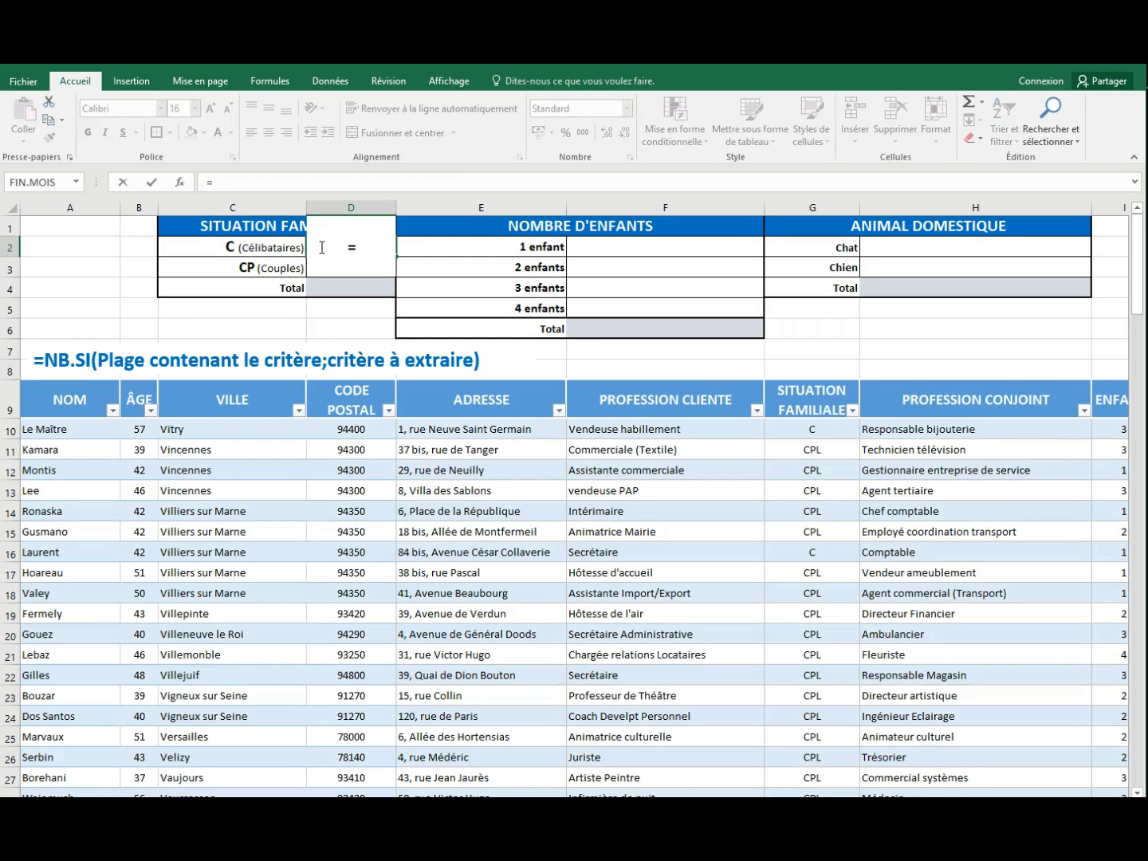
type("NB")
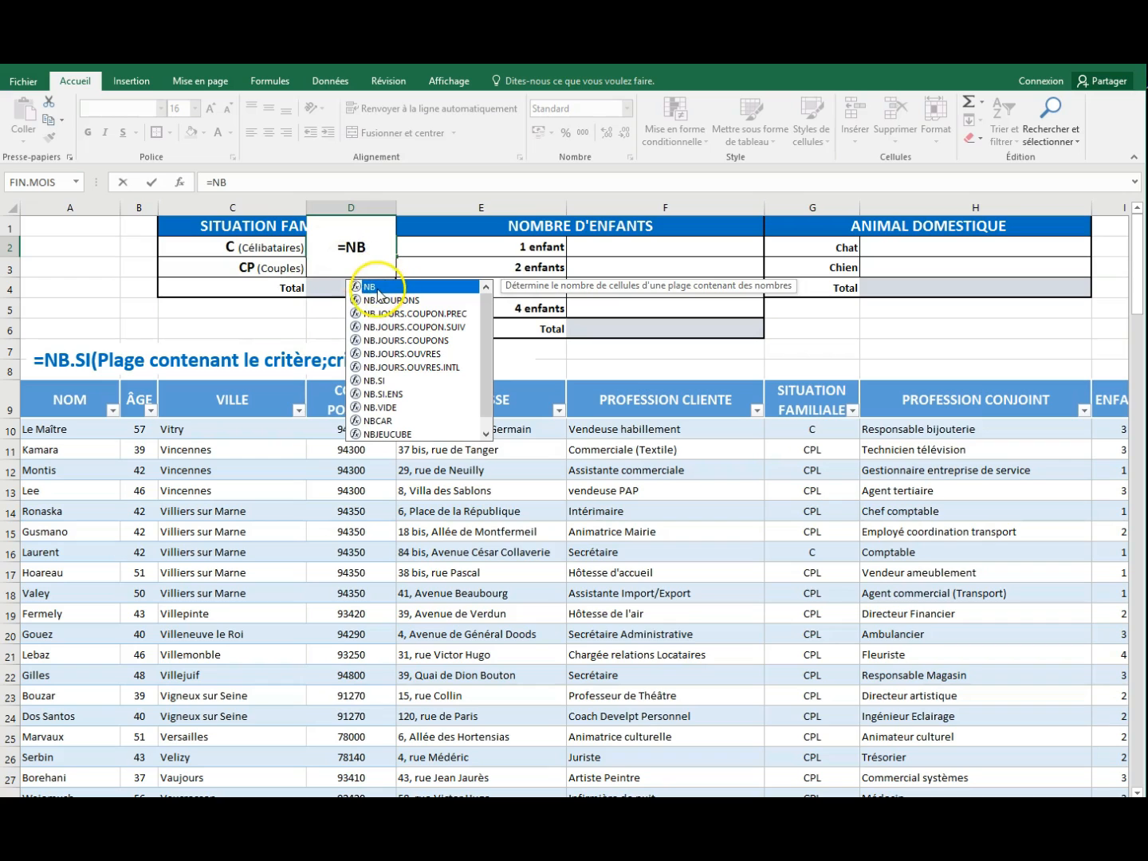
double_click(369, 381)
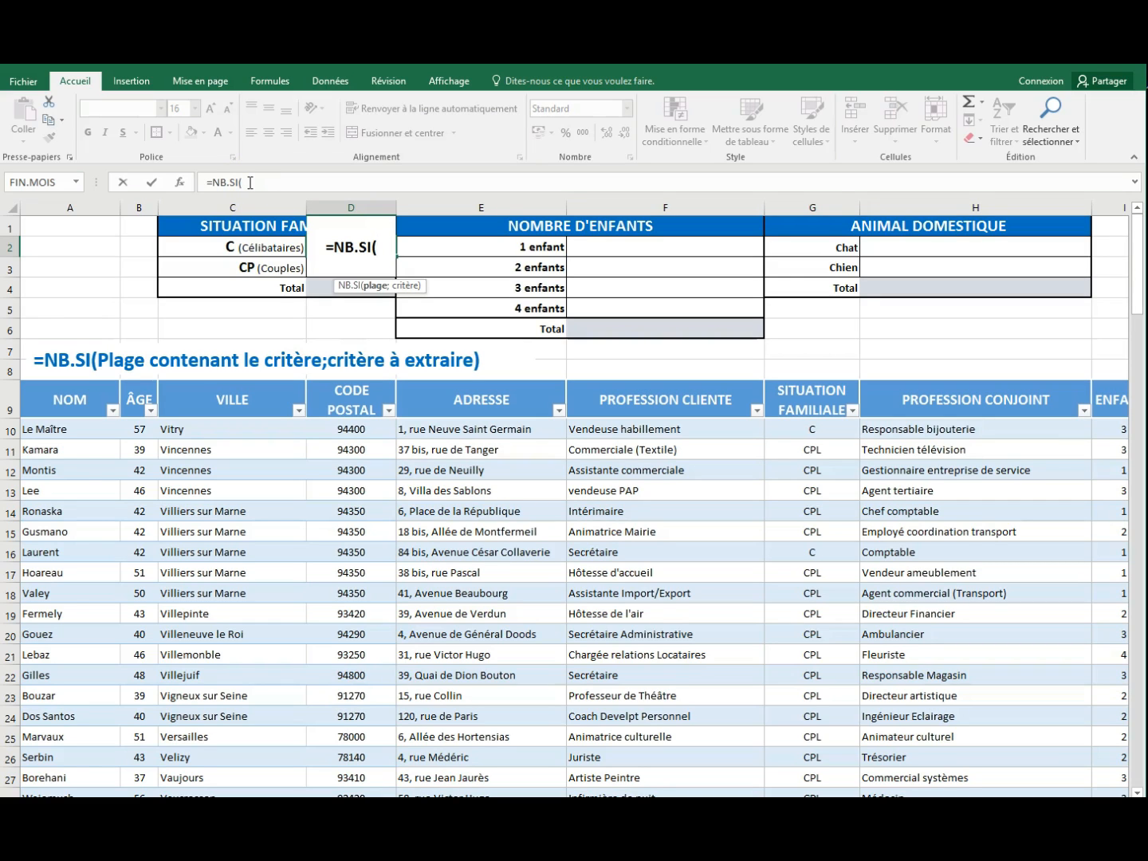
left_click(192, 187)
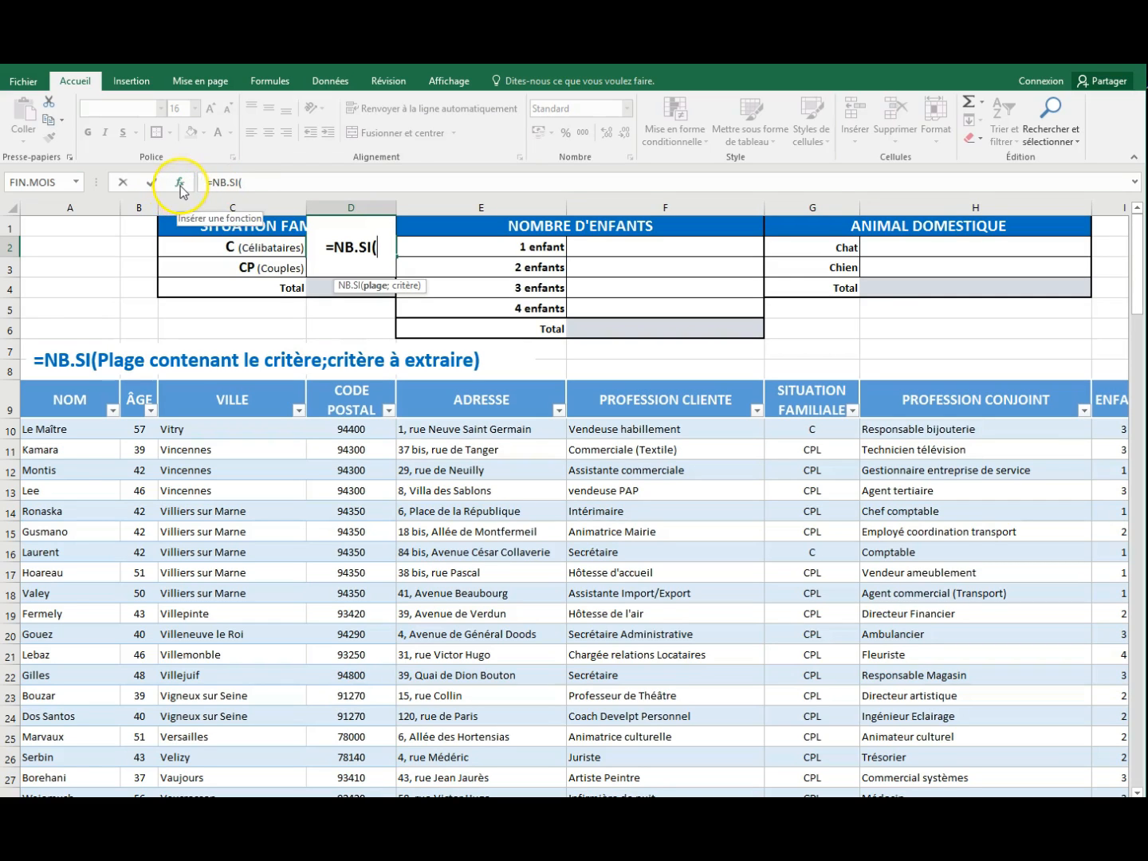
left_click(181, 190)
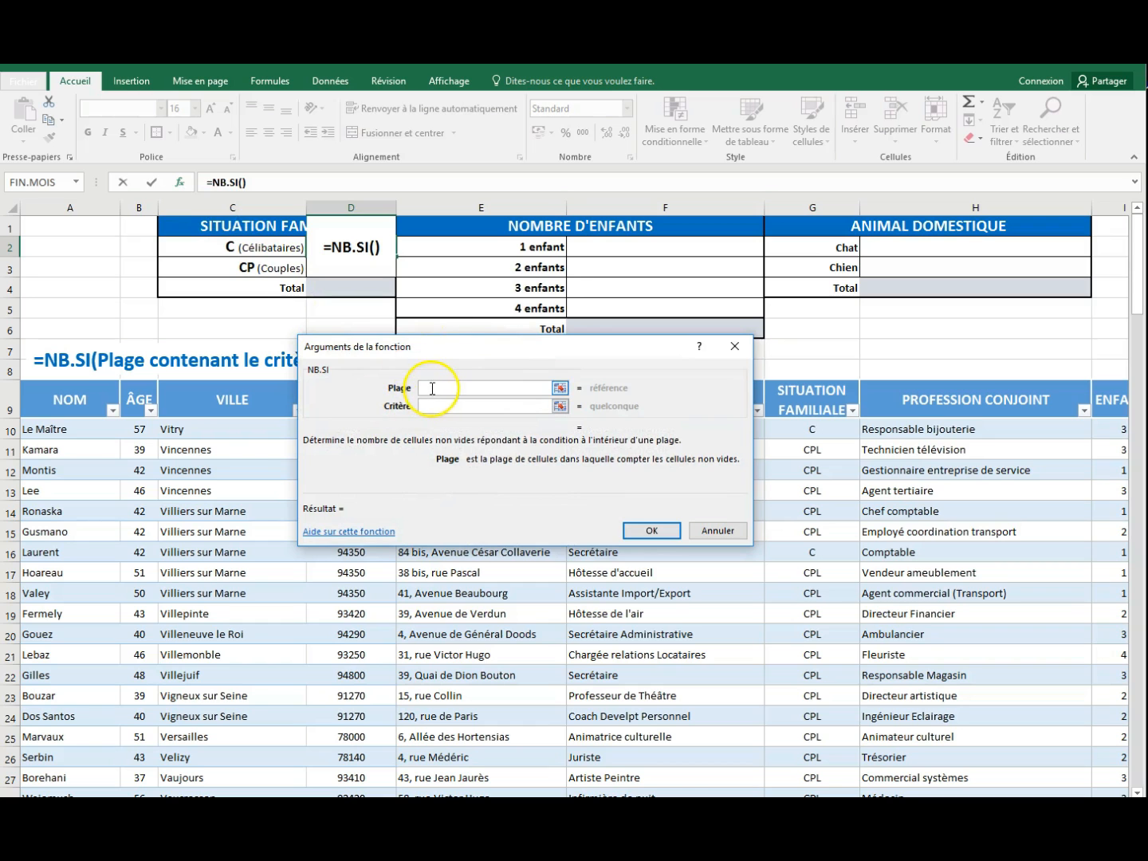
left_click(804, 431)
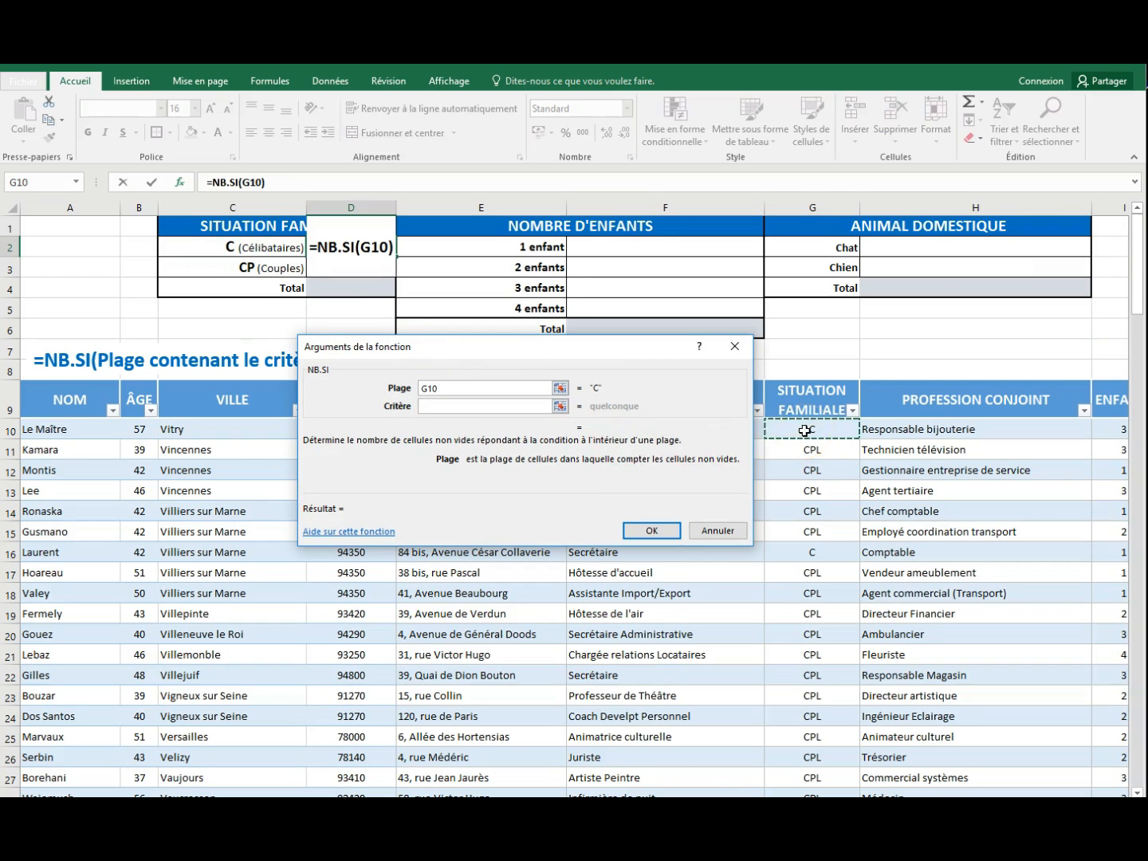
left_click_drag(804, 431, 818, 575)
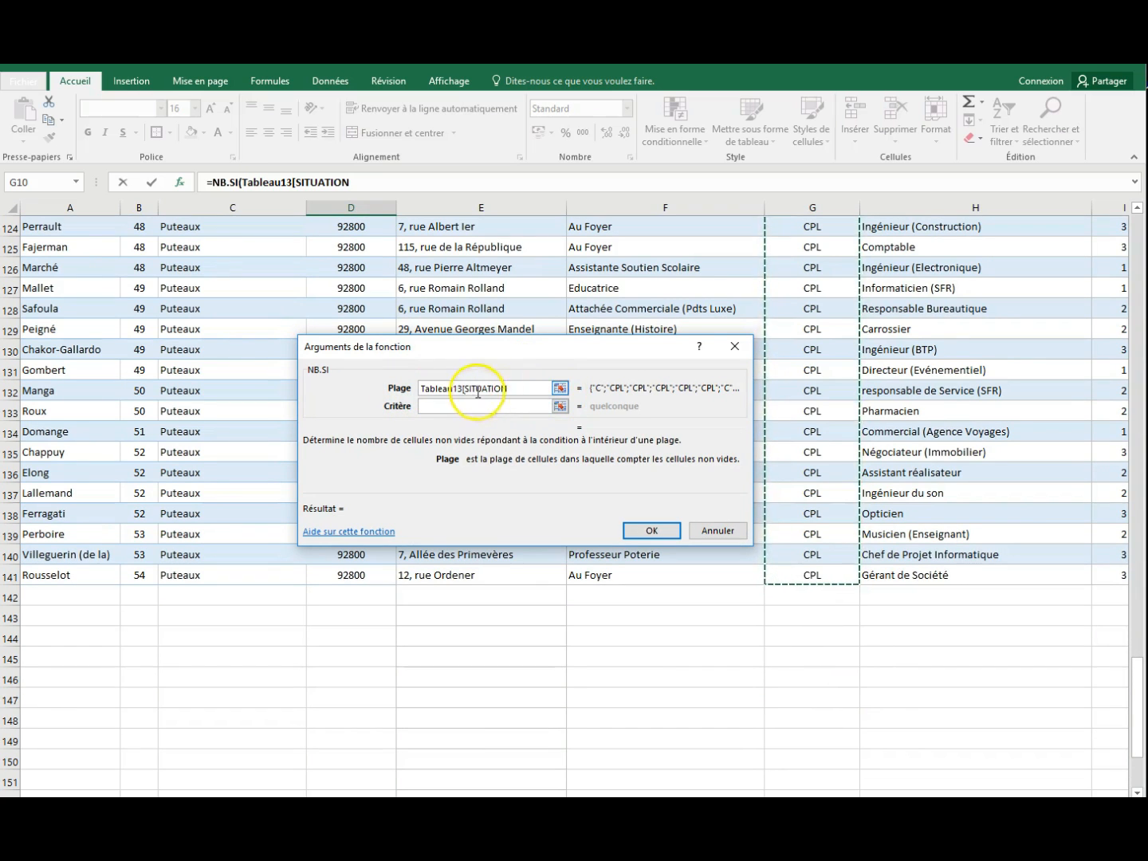
Step: Set the NB.SI criterion for the Célibataires count to cell G10 and validate the formula
left_click(441, 404)
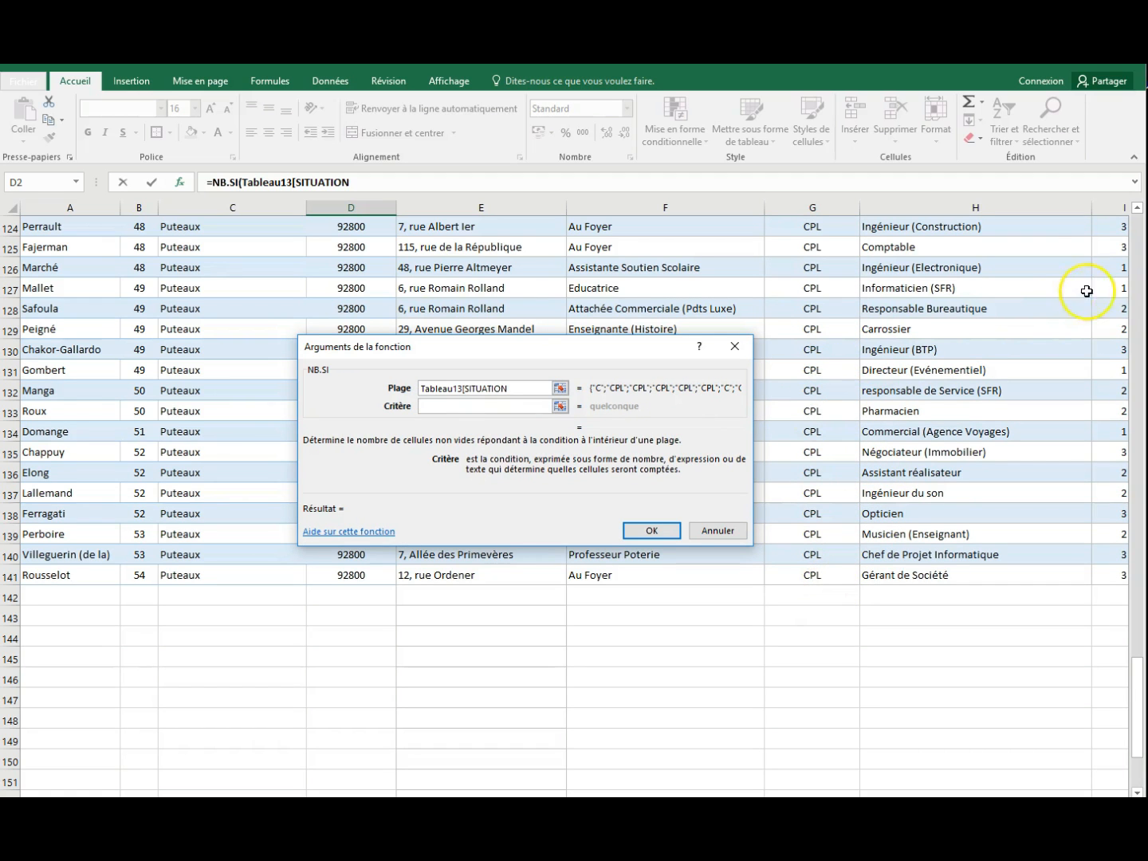
left_click(1138, 207)
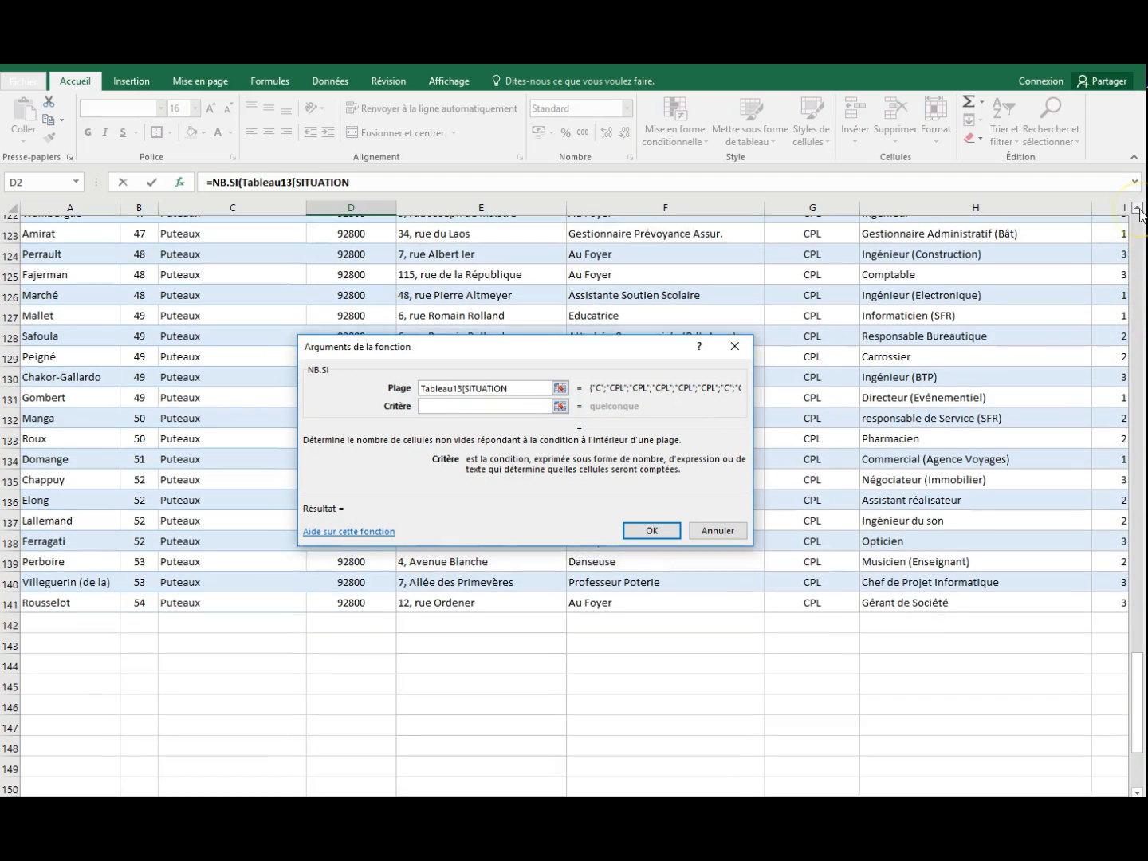
left_click_drag(1137, 208, 1137, 207)
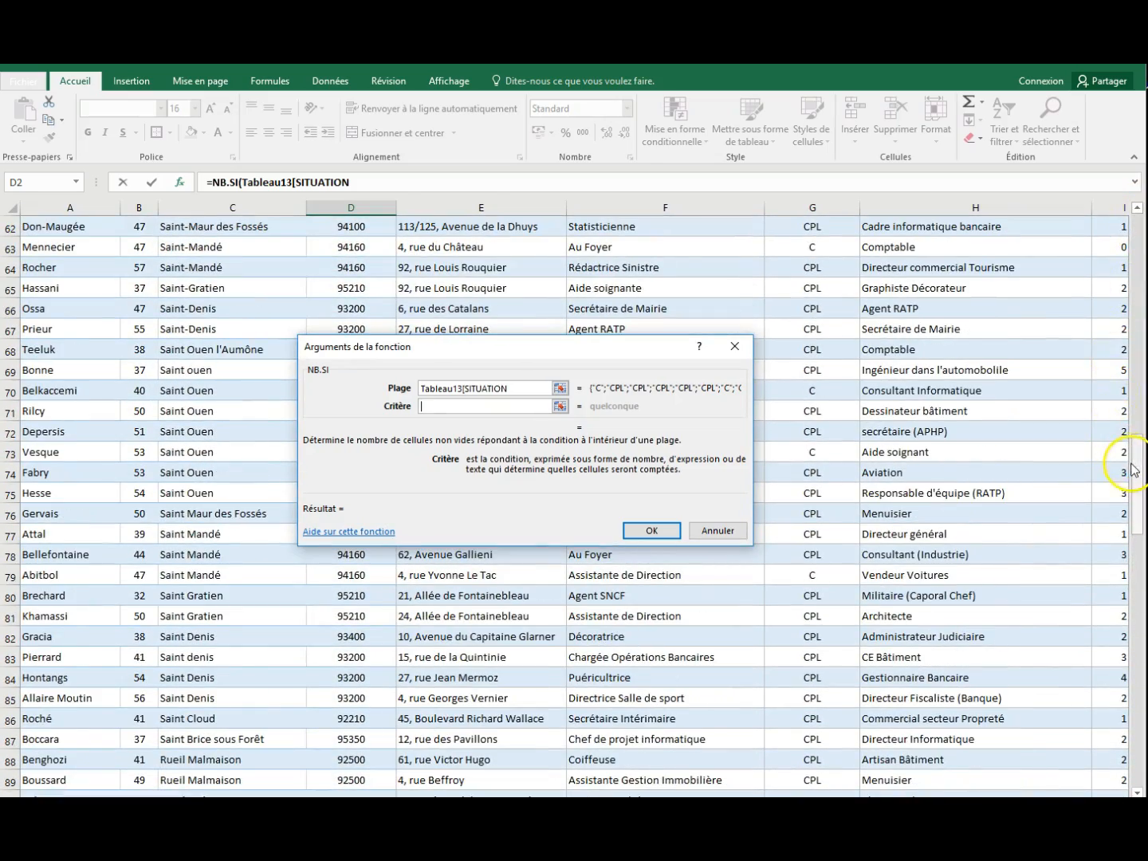
left_click_drag(1135, 472, 1119, 226)
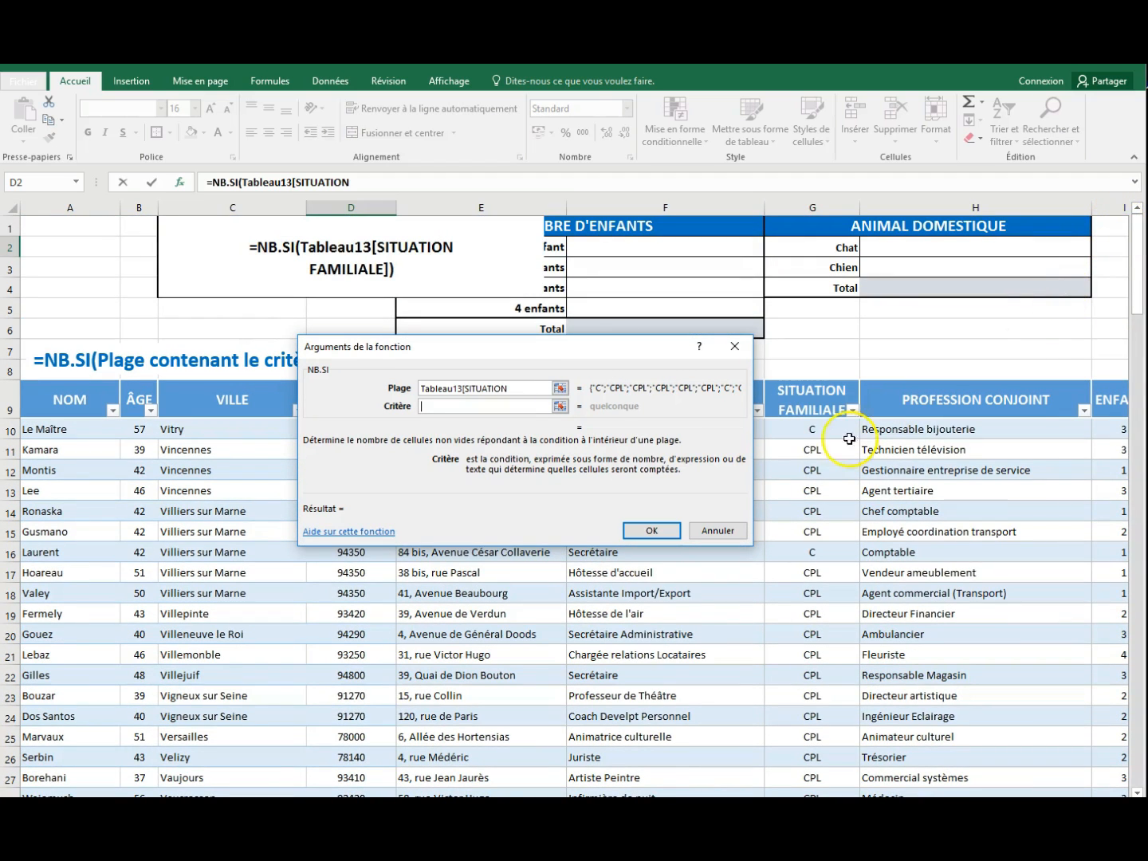
left_click(812, 431)
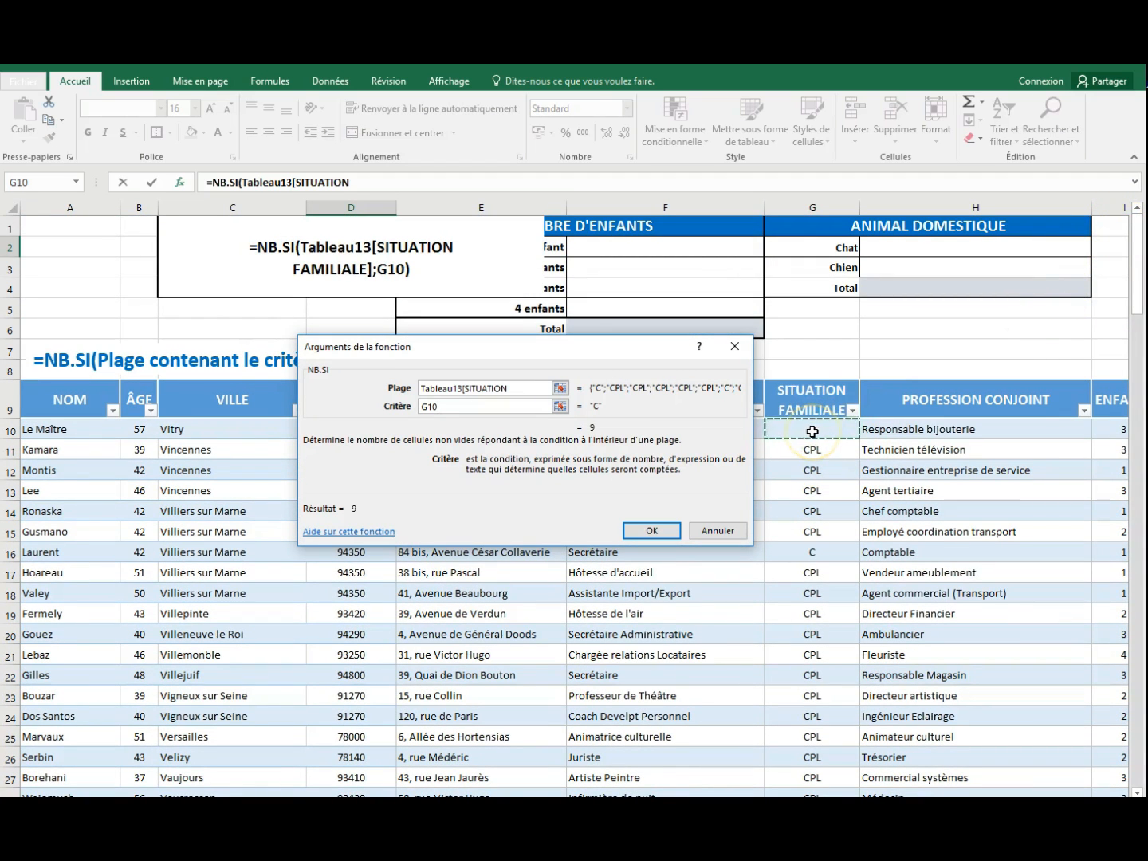
left_click(651, 532)
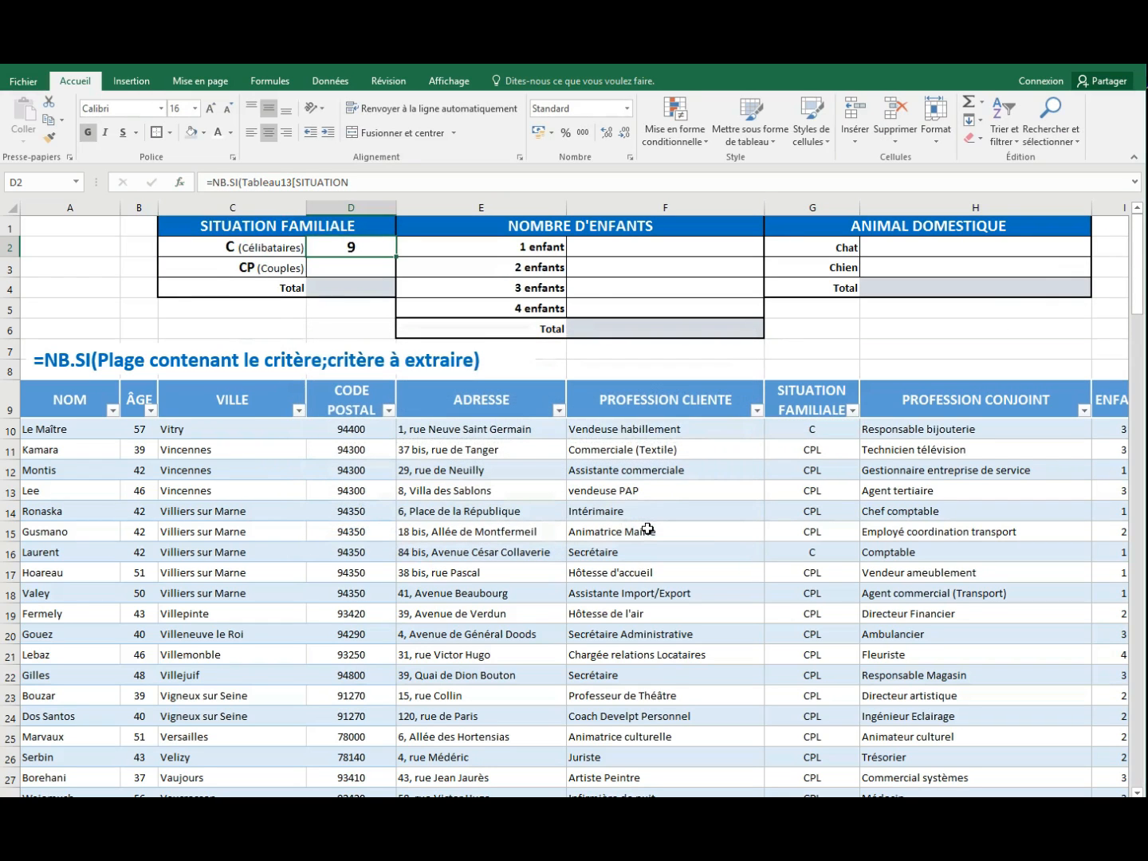
left_click(353, 249)
Step: Count the Couples in cell D3 with NB.SI, using the SITUATION FAMILIALE column, G10 to G141, as range and G124 as criterion
left_click(348, 270)
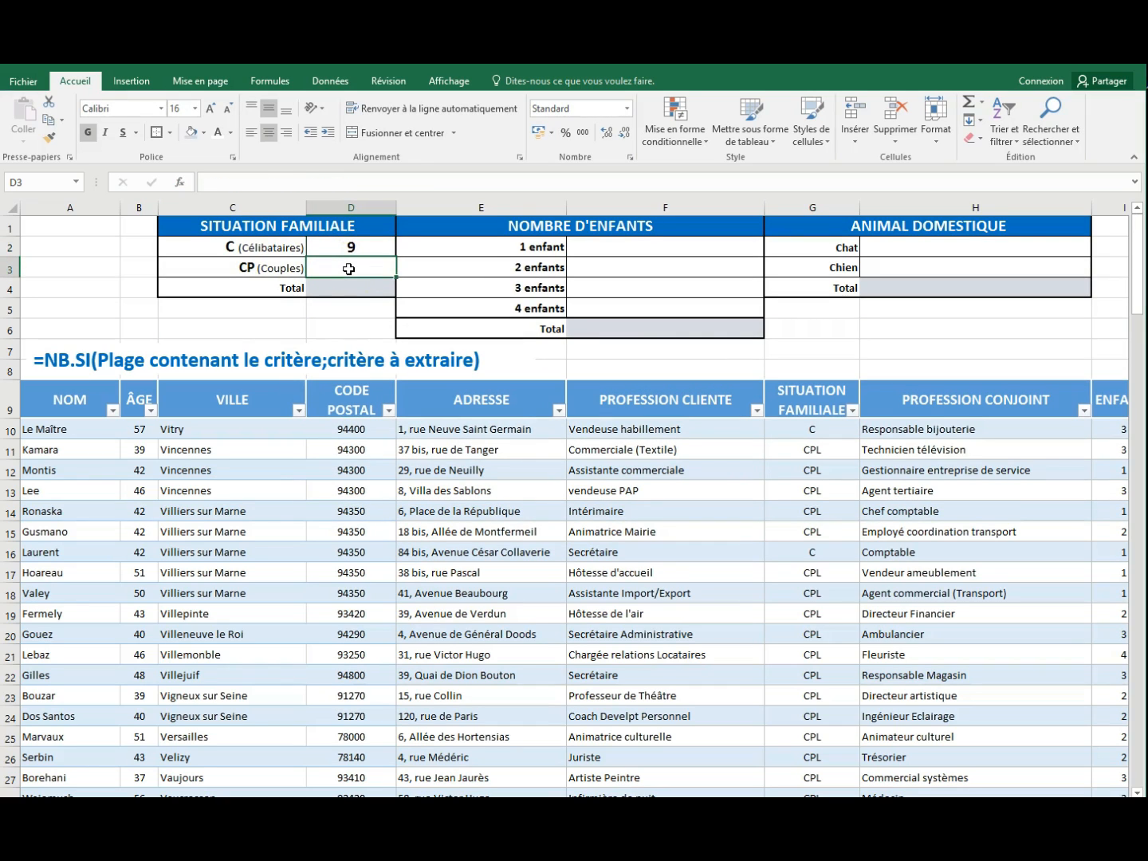
type("=")
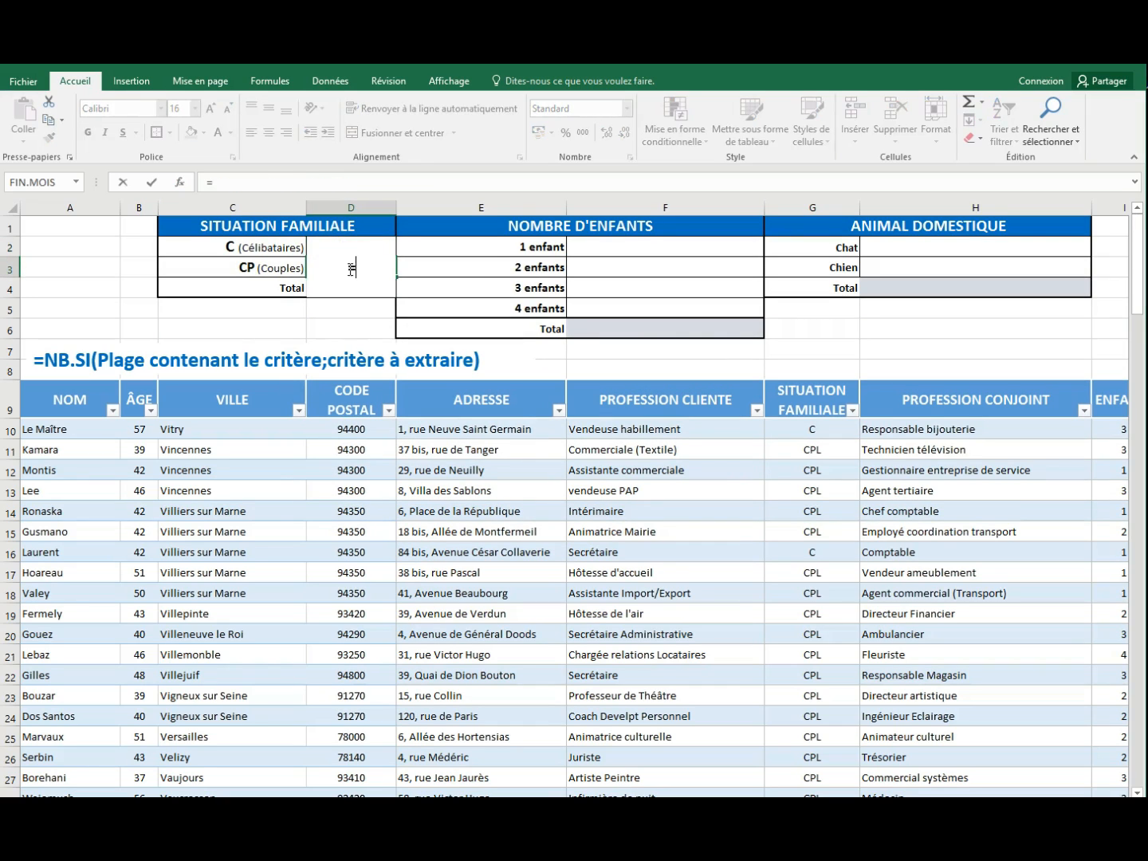
type("NB")
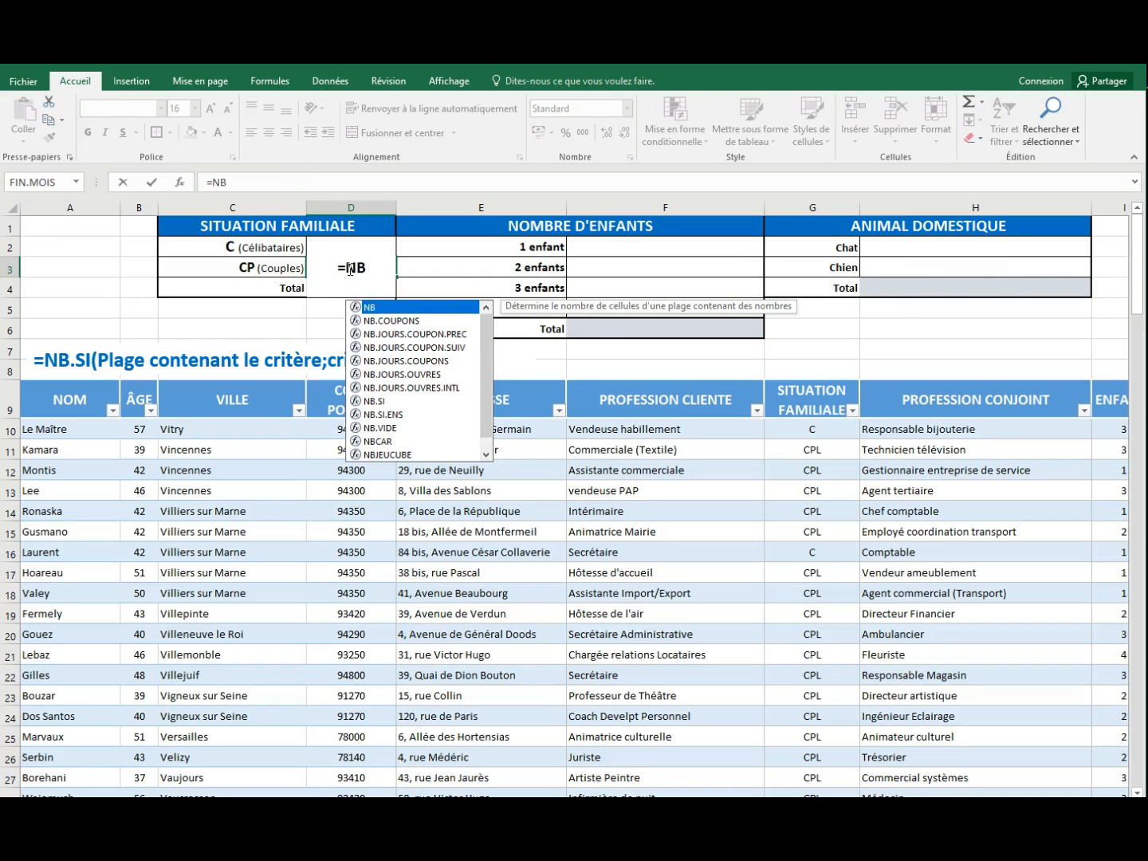
double_click(374, 401)
left_click(229, 193)
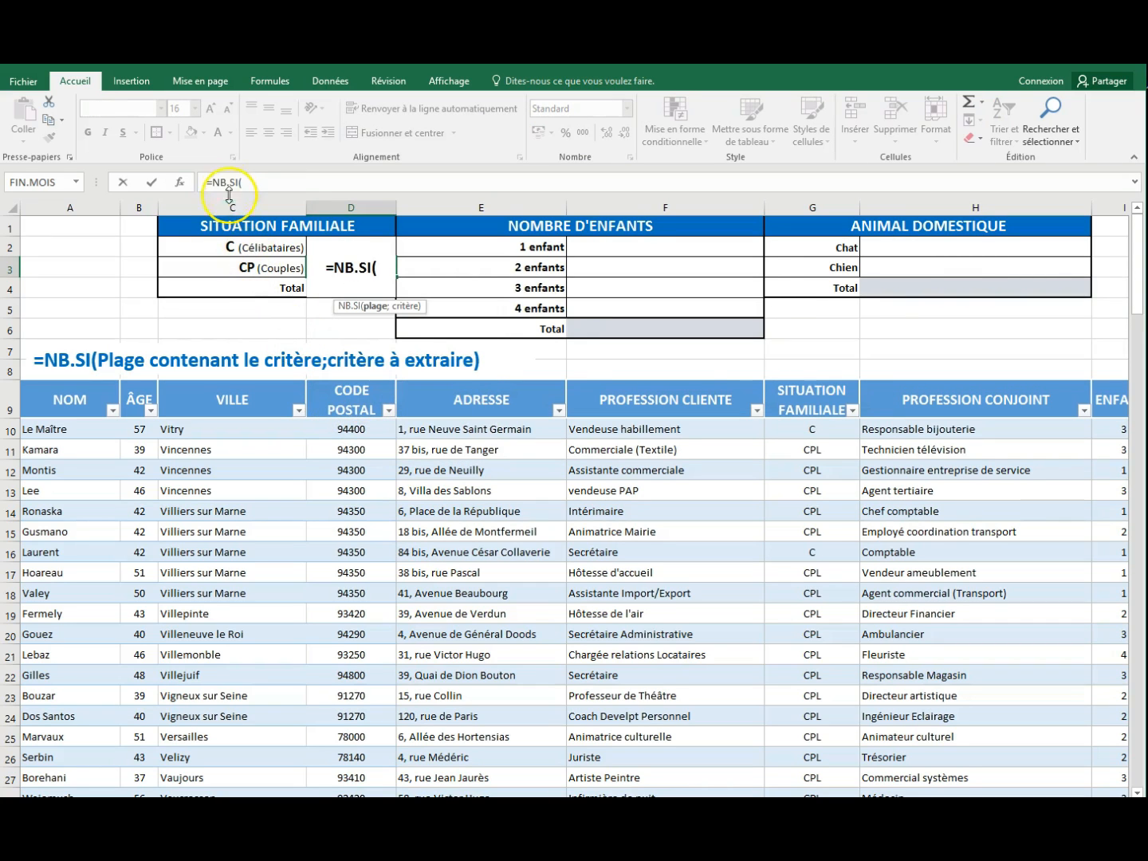
left_click(179, 184)
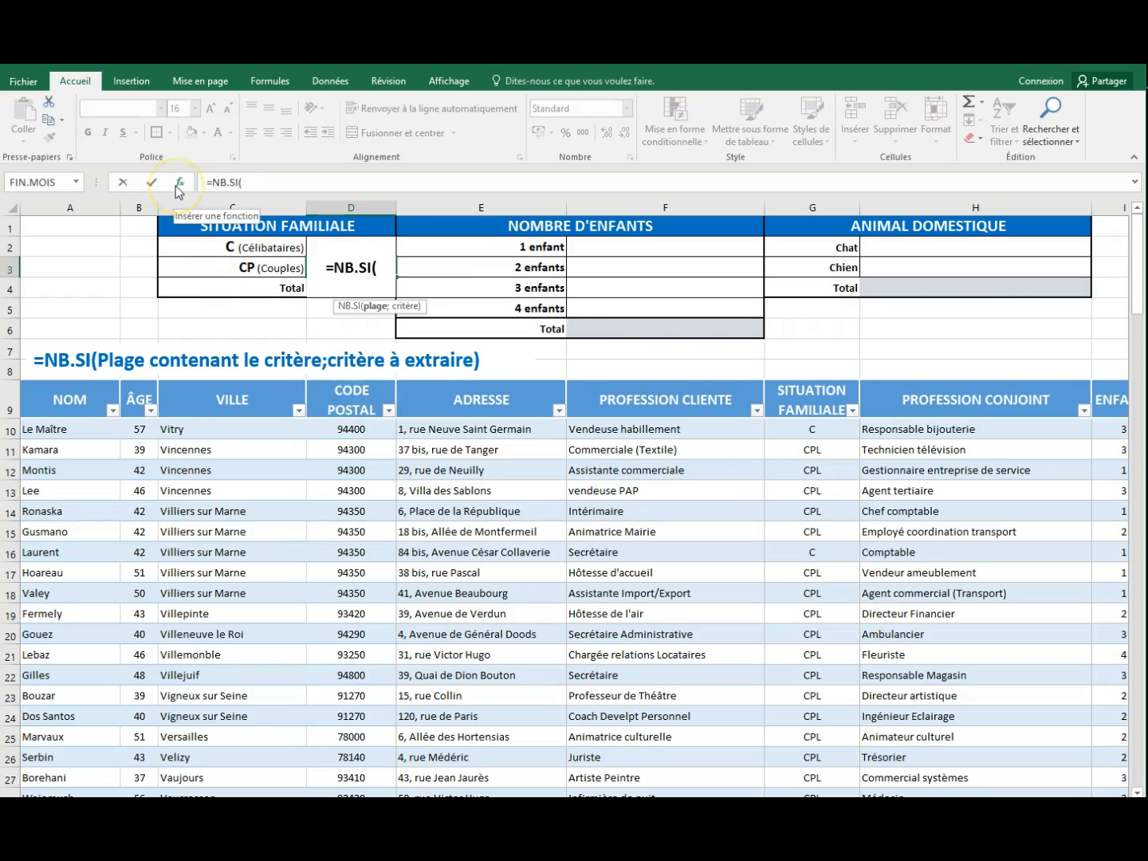
left_click_drag(808, 429, 815, 735)
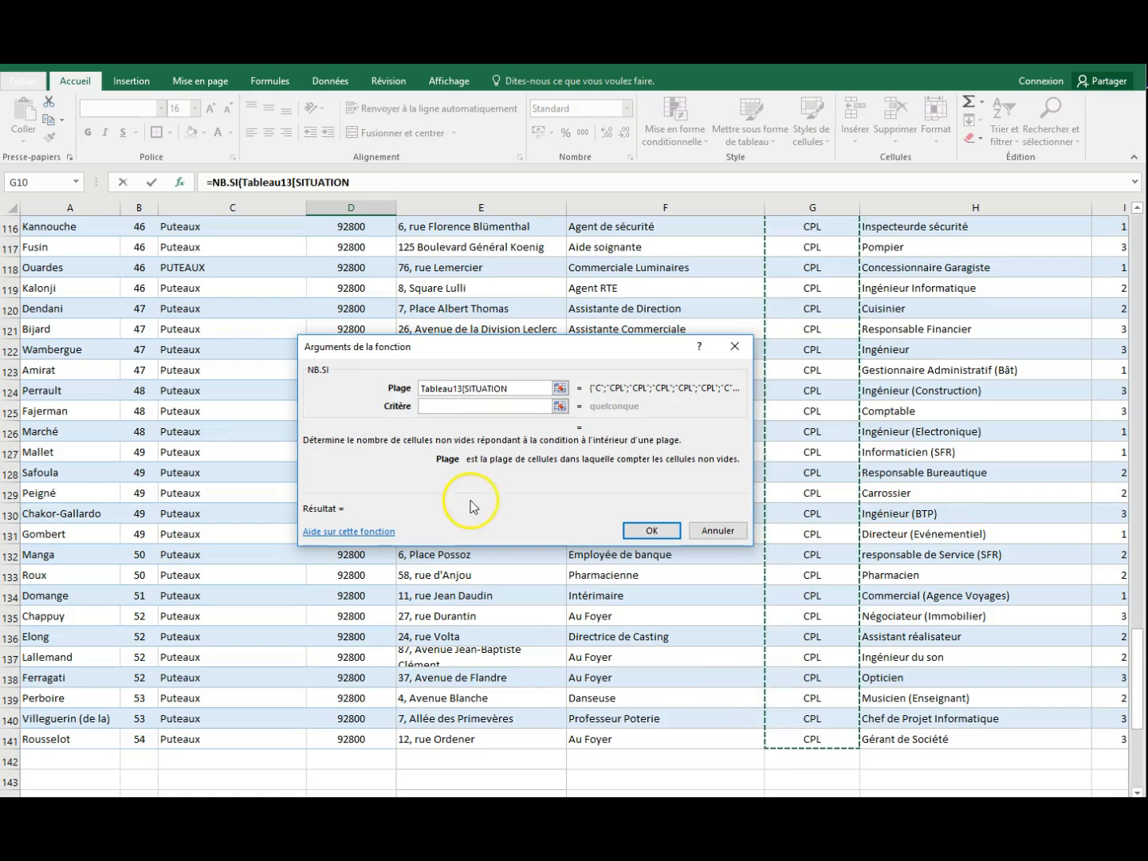
left_click(427, 407)
left_click(811, 389)
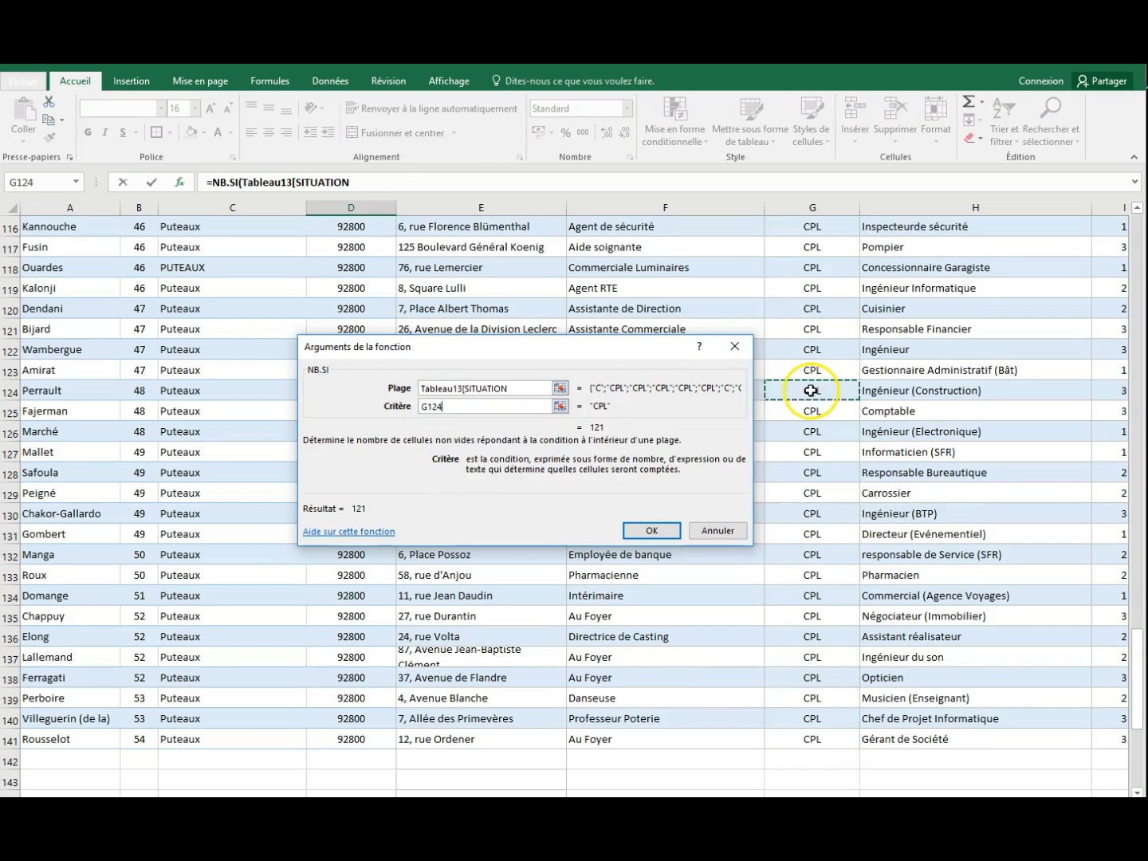
left_click(657, 539)
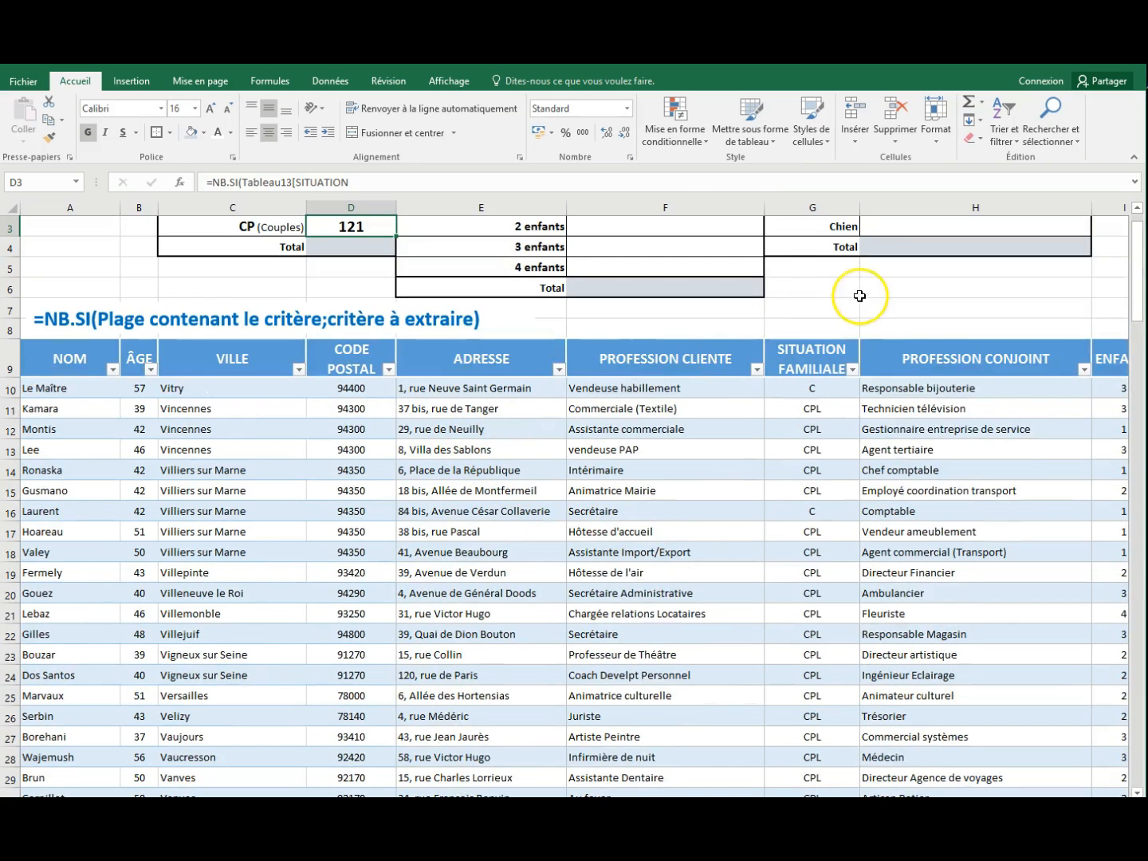
Step: Count the clients with 1 enfant in cell F2 with NB.SI, using the ENFANTS column, I10 to I141, as range and I127 as criterion
left_click(1137, 210)
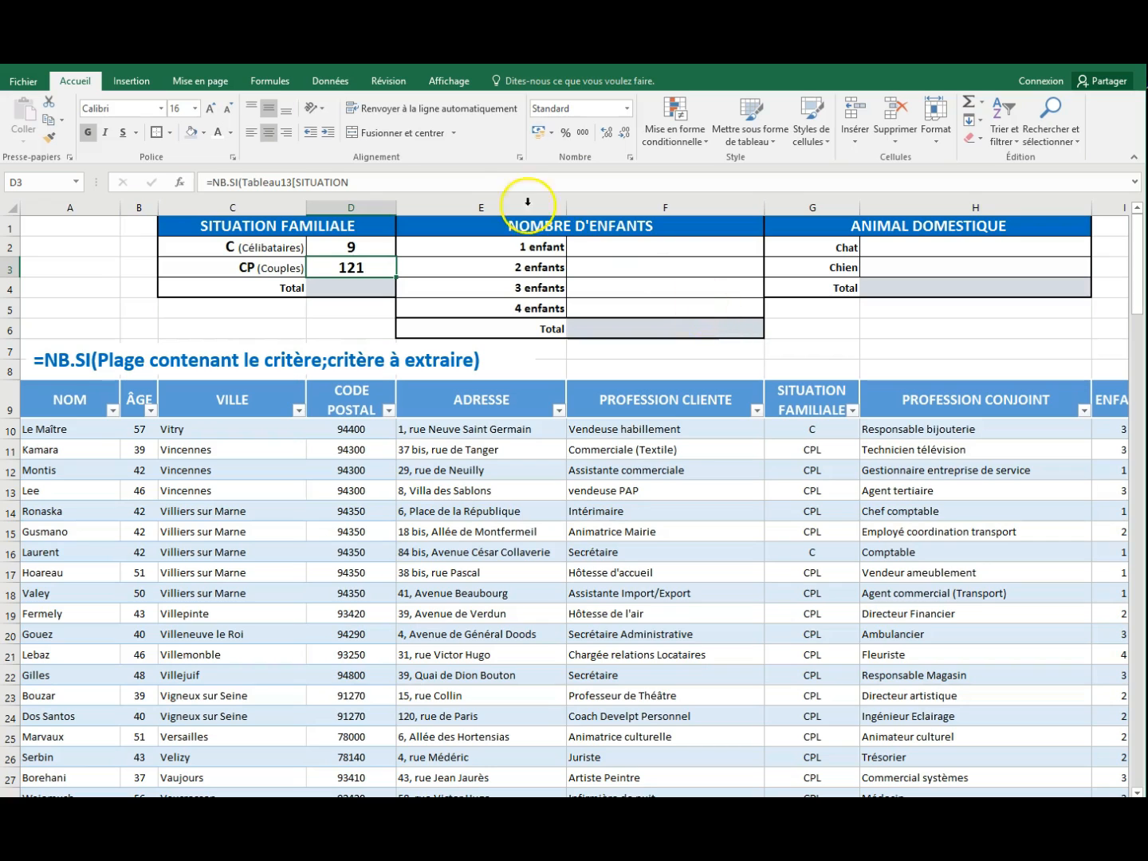
left_click(581, 249)
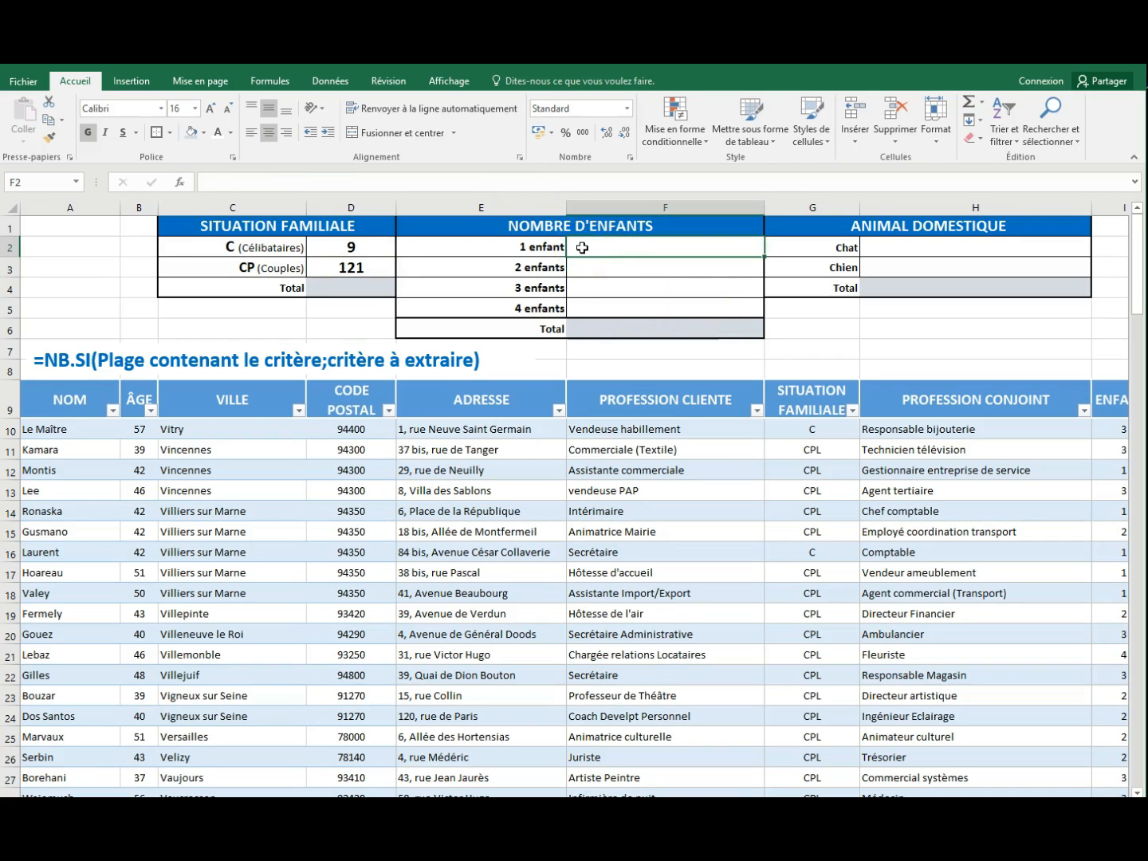
type("=")
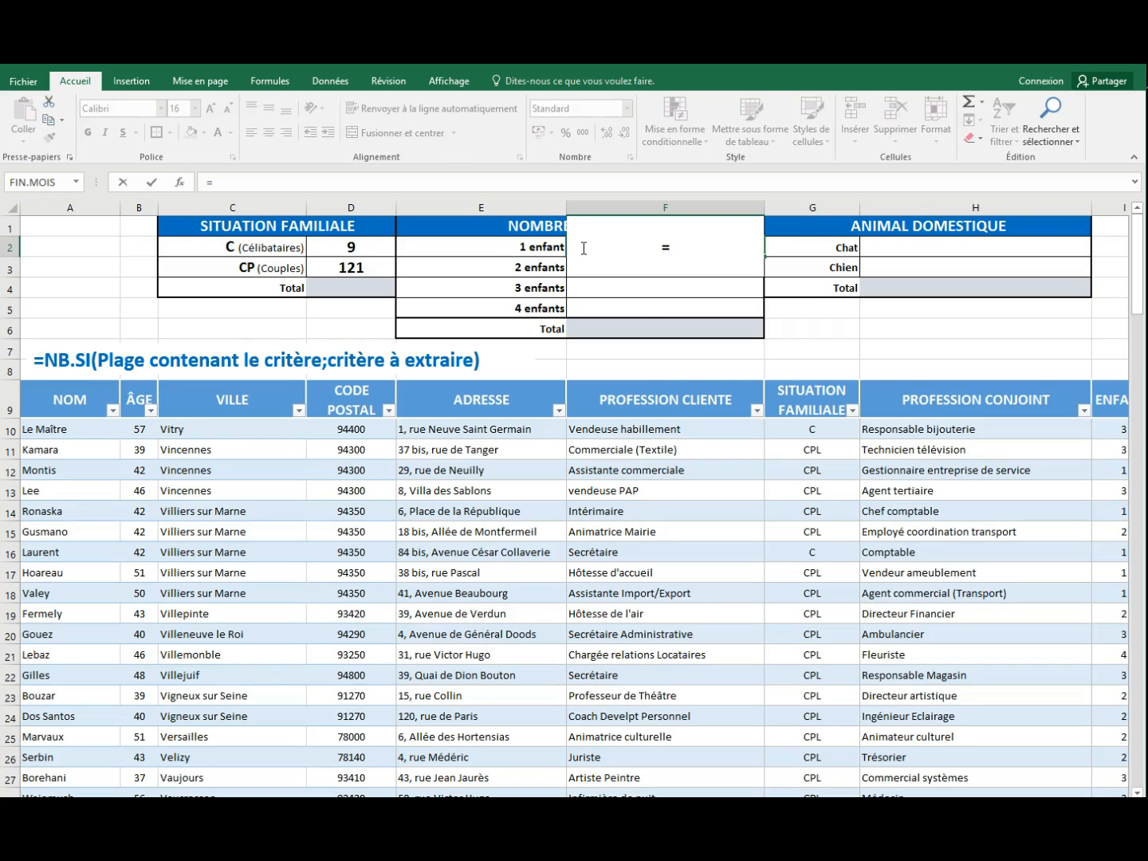
type("NB")
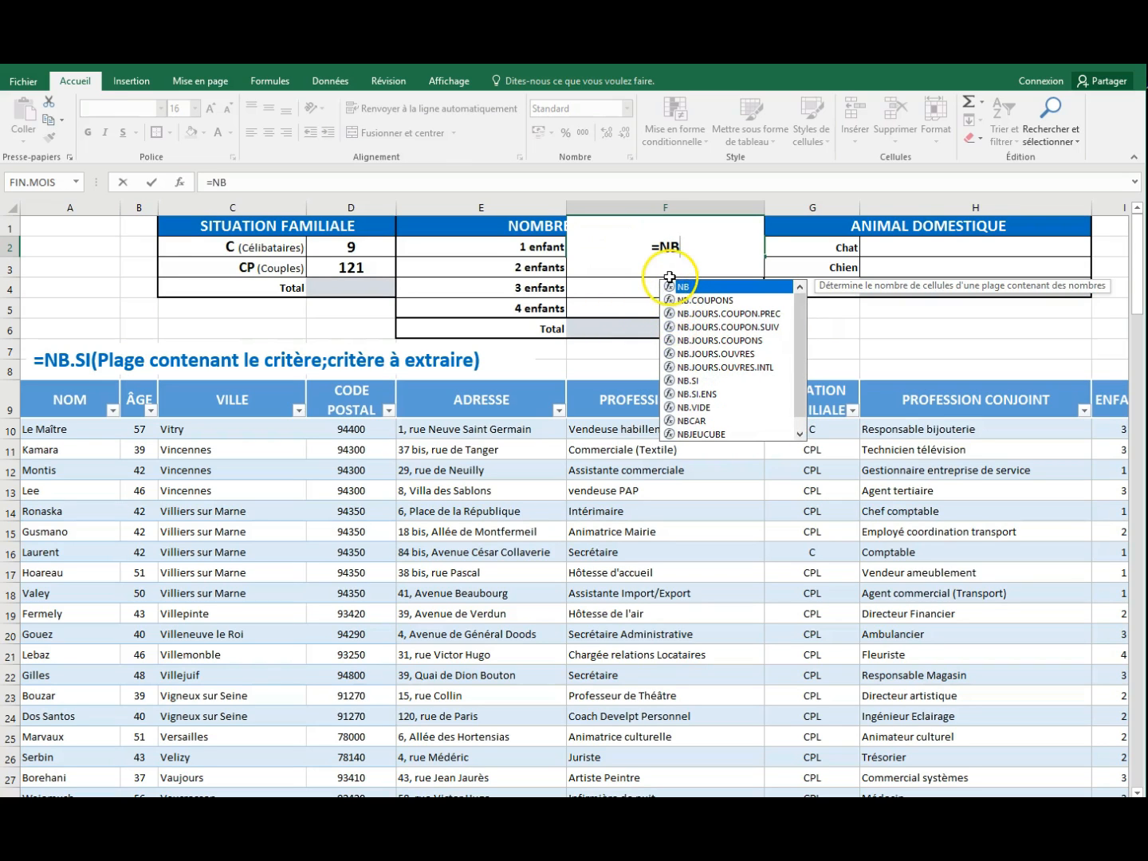
double_click(682, 381)
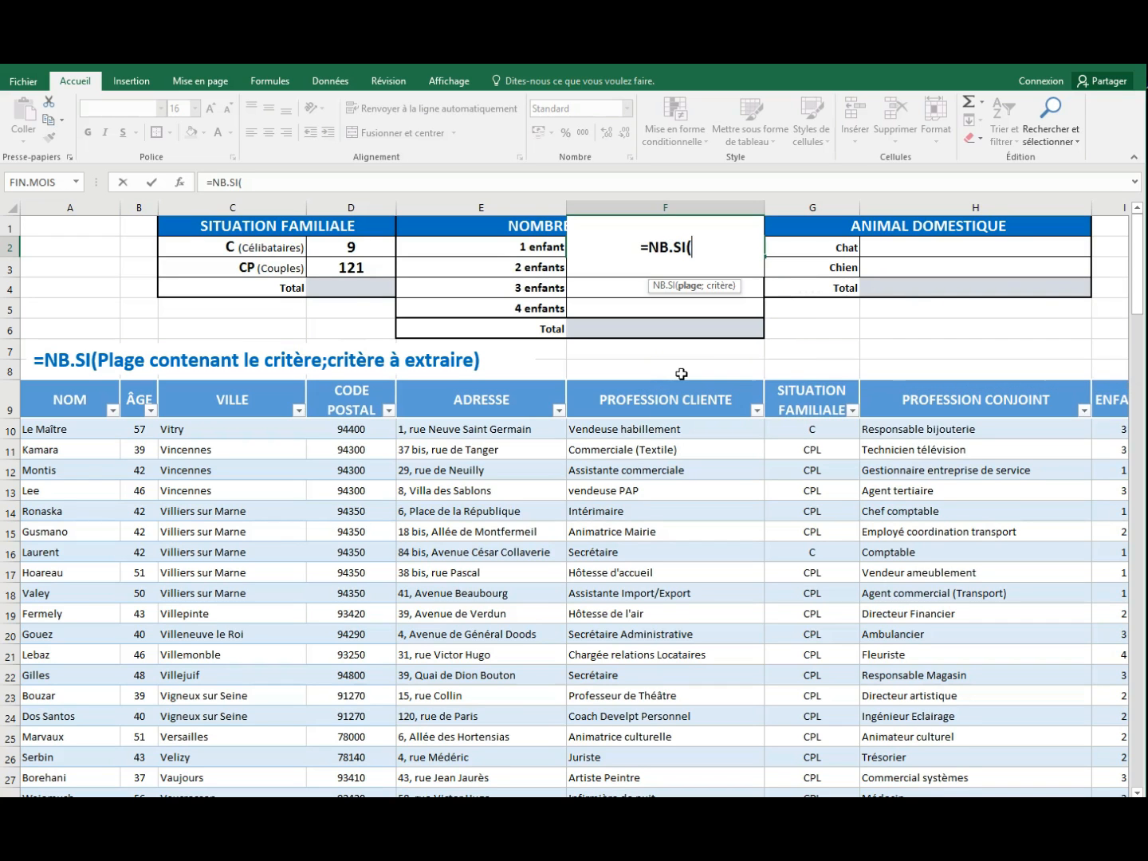
left_click(180, 184)
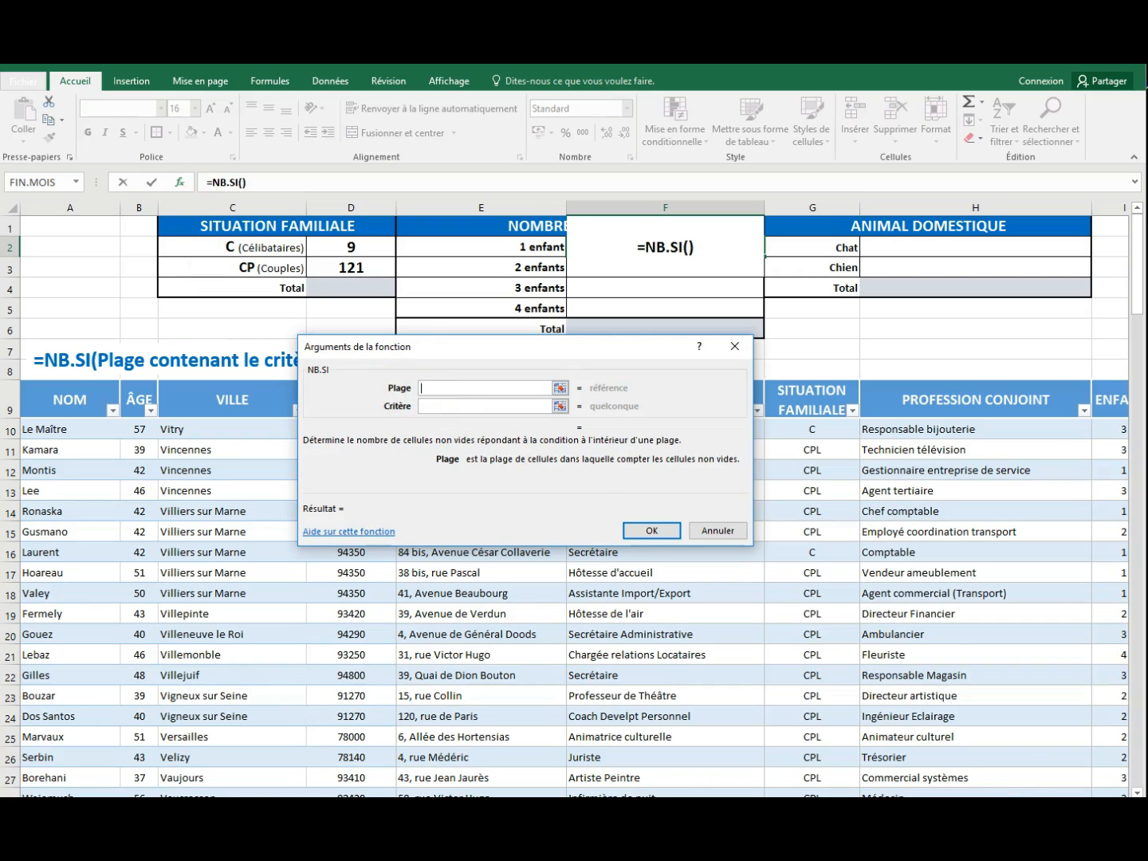
scroll(980, 430, "right", 2)
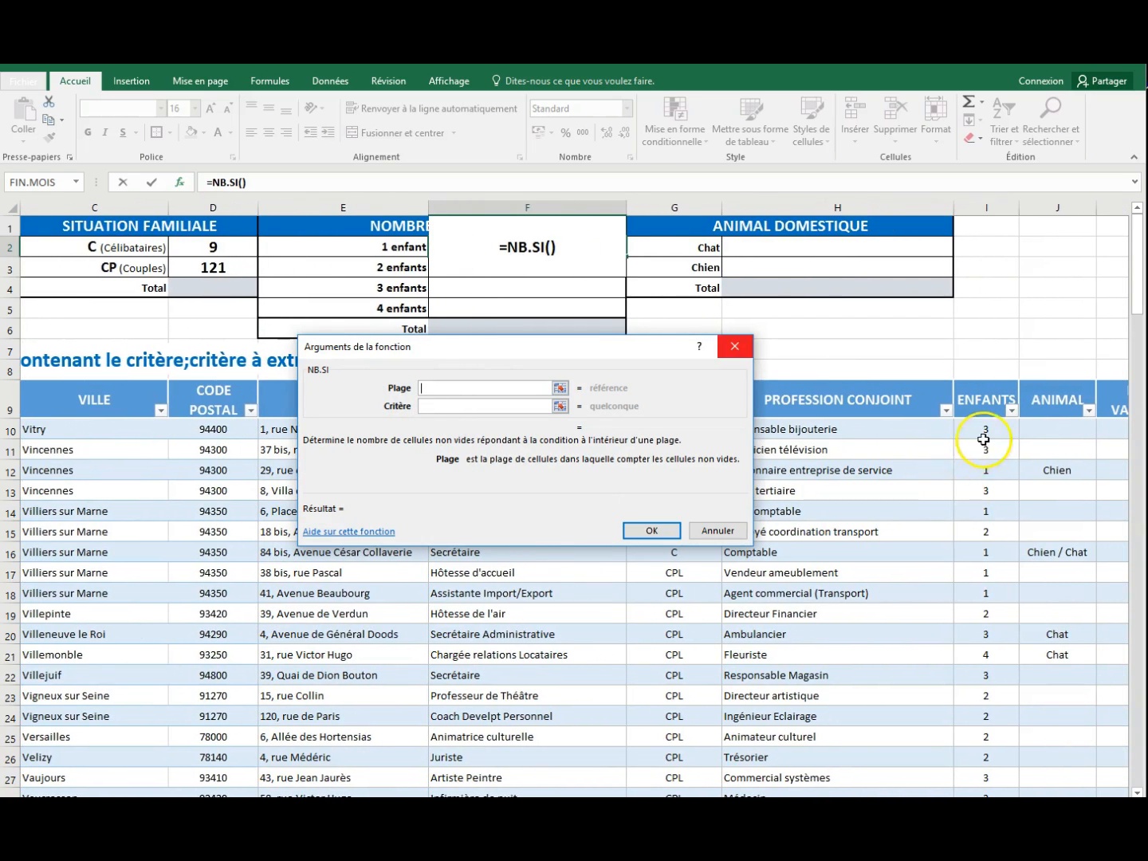
left_click(980, 431)
left_click_drag(980, 431, 994, 693)
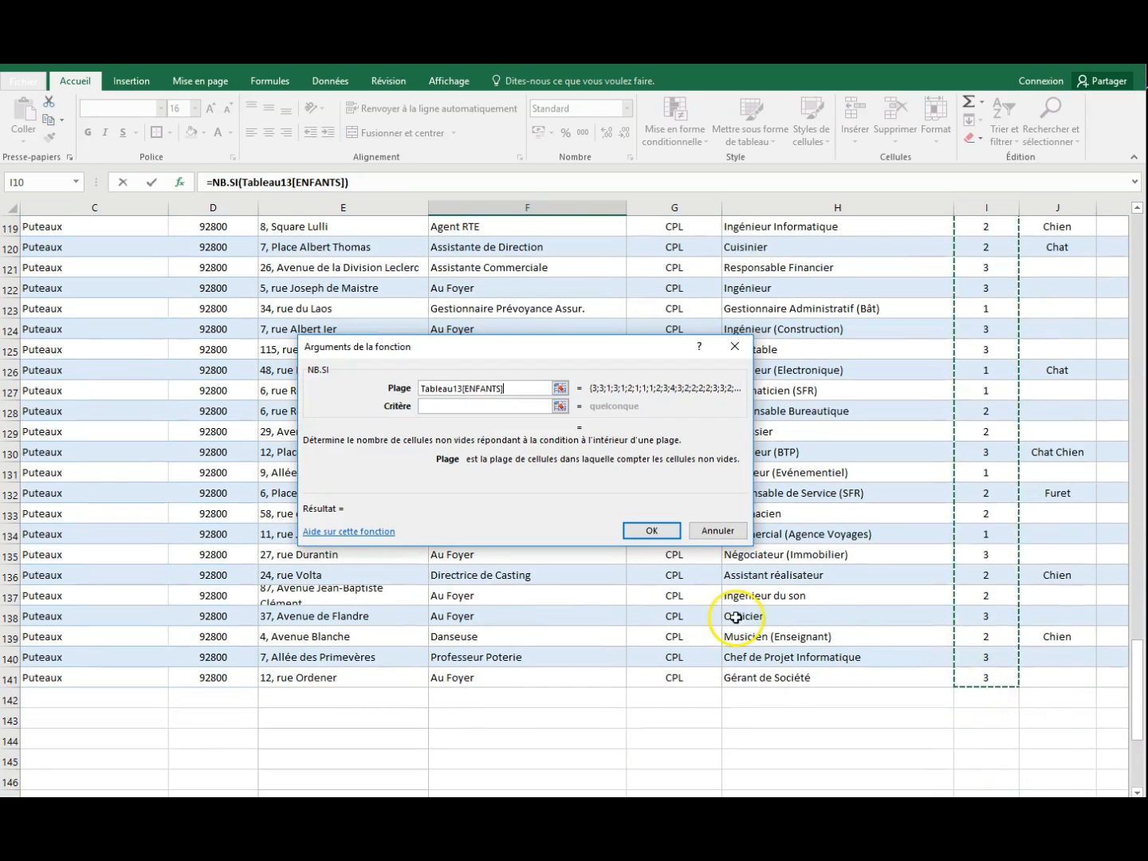
left_click(427, 405)
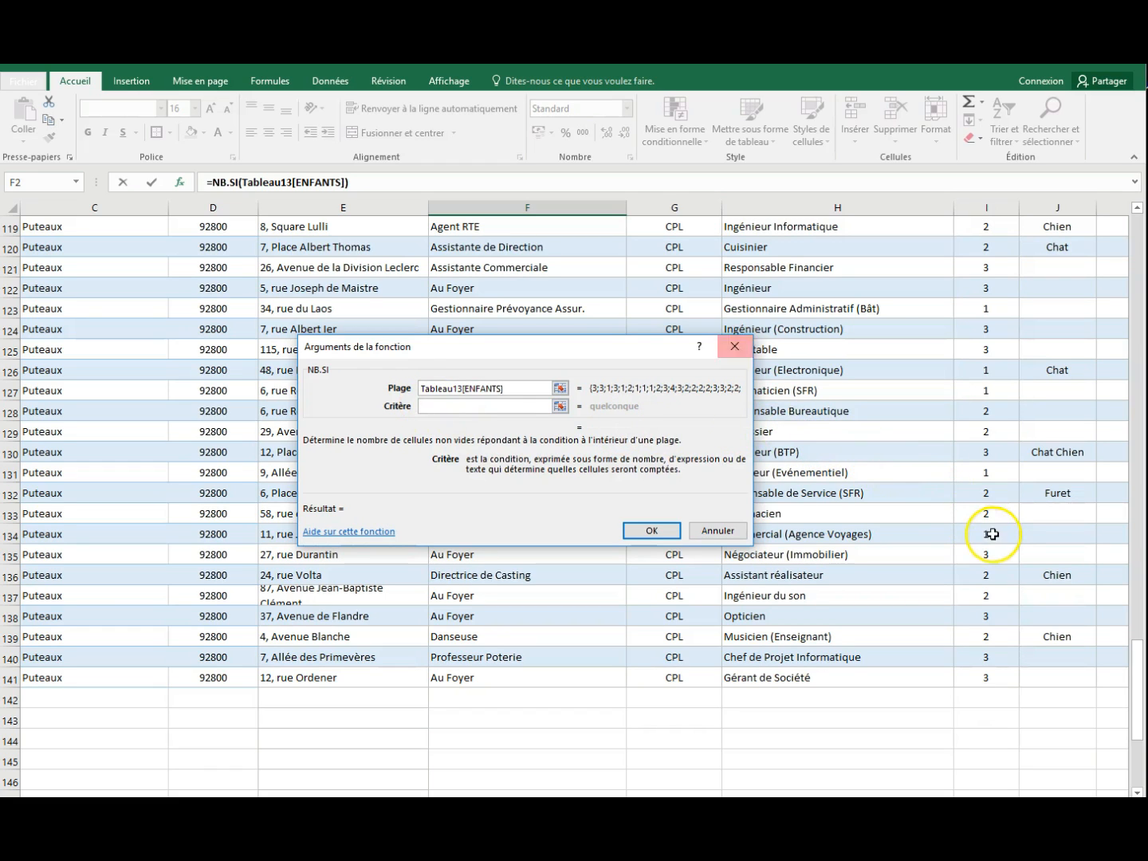
left_click(984, 394)
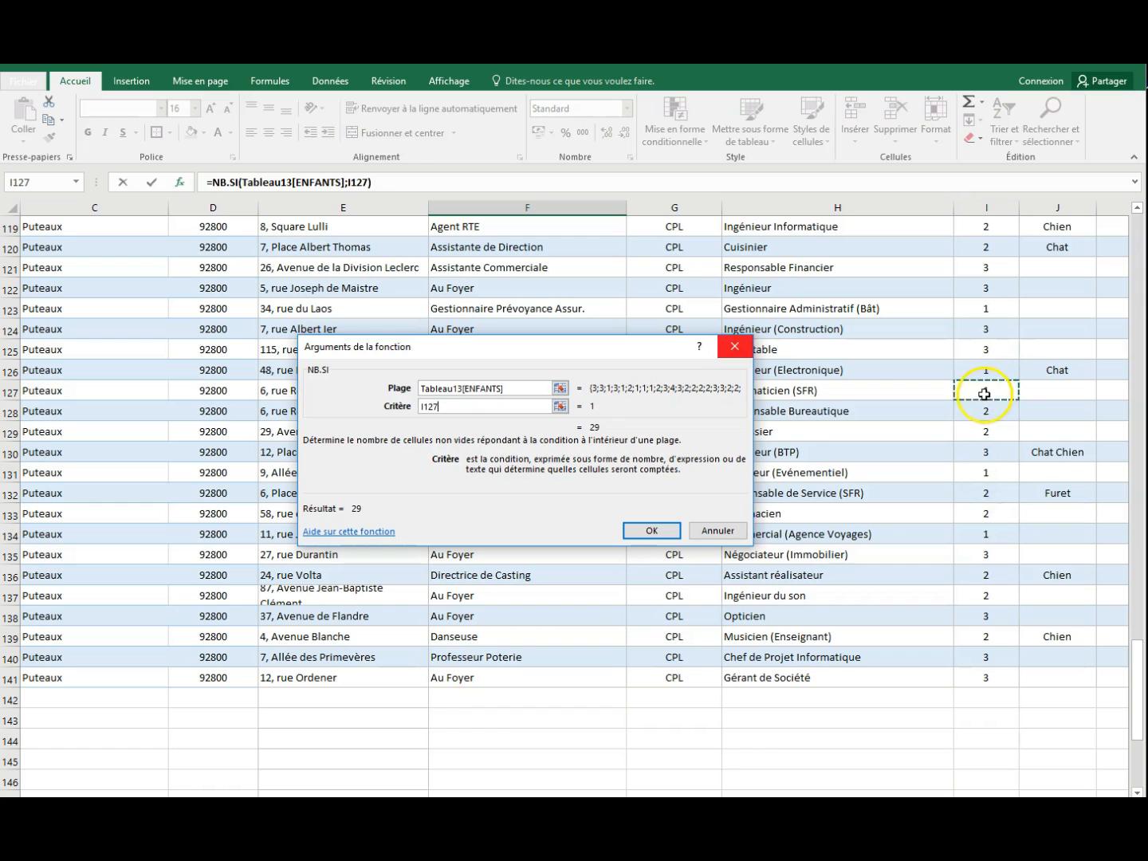
left_click(651, 530)
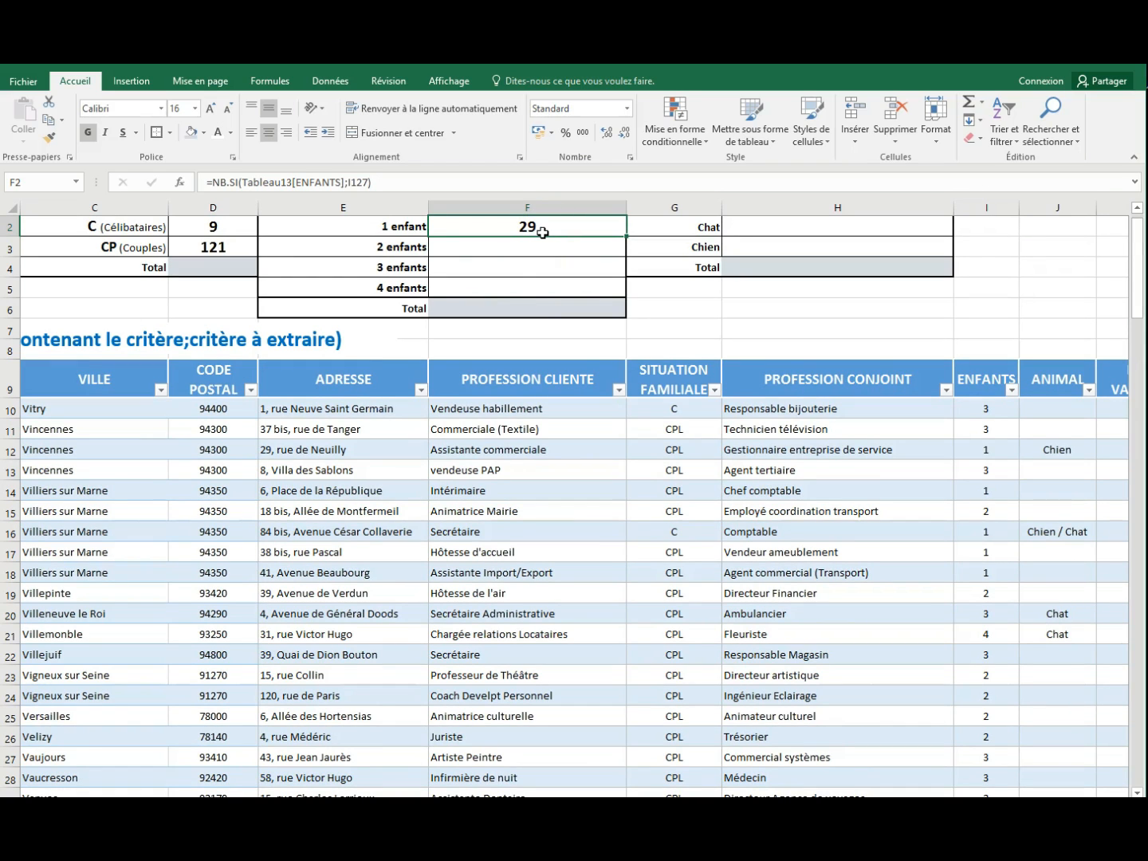
Step: Count the clients with 2 enfants in cell F3 with NB.SI, using the ENFANTS column, I10 to I141, as range and I19 as criterion
left_click(494, 248)
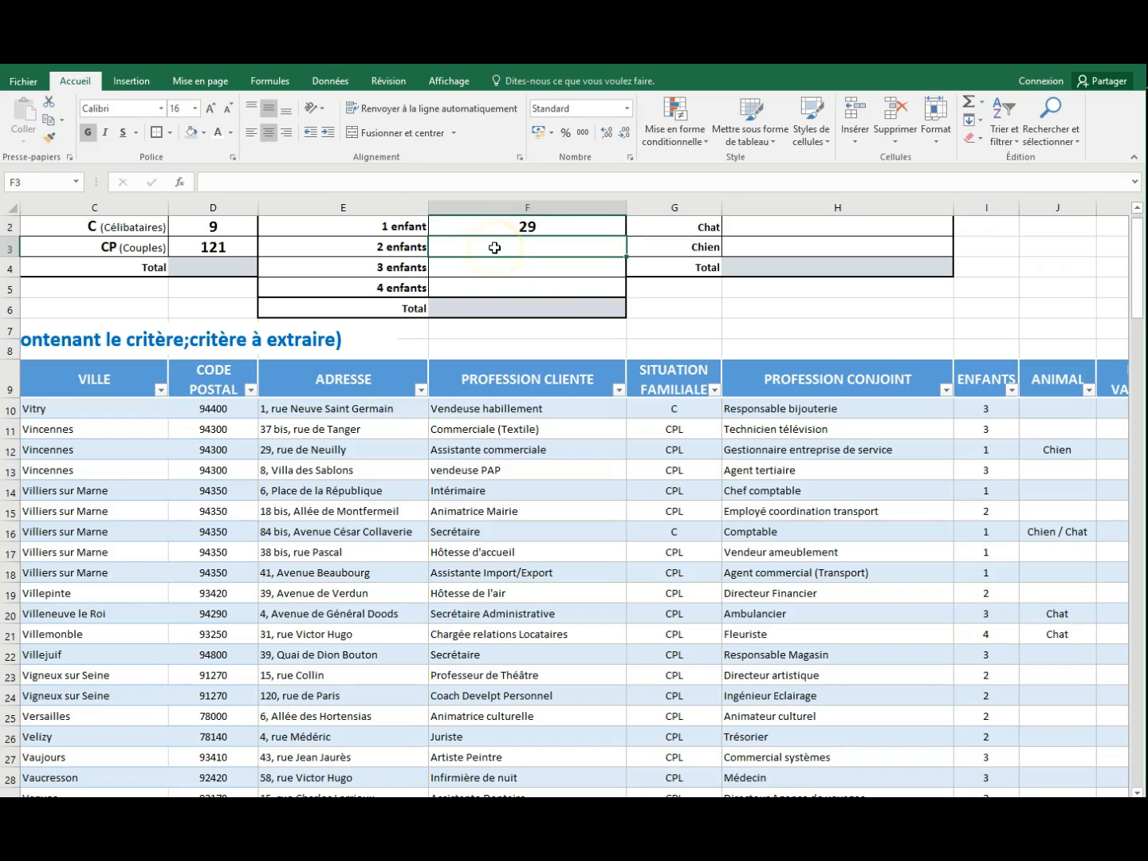
type("=")
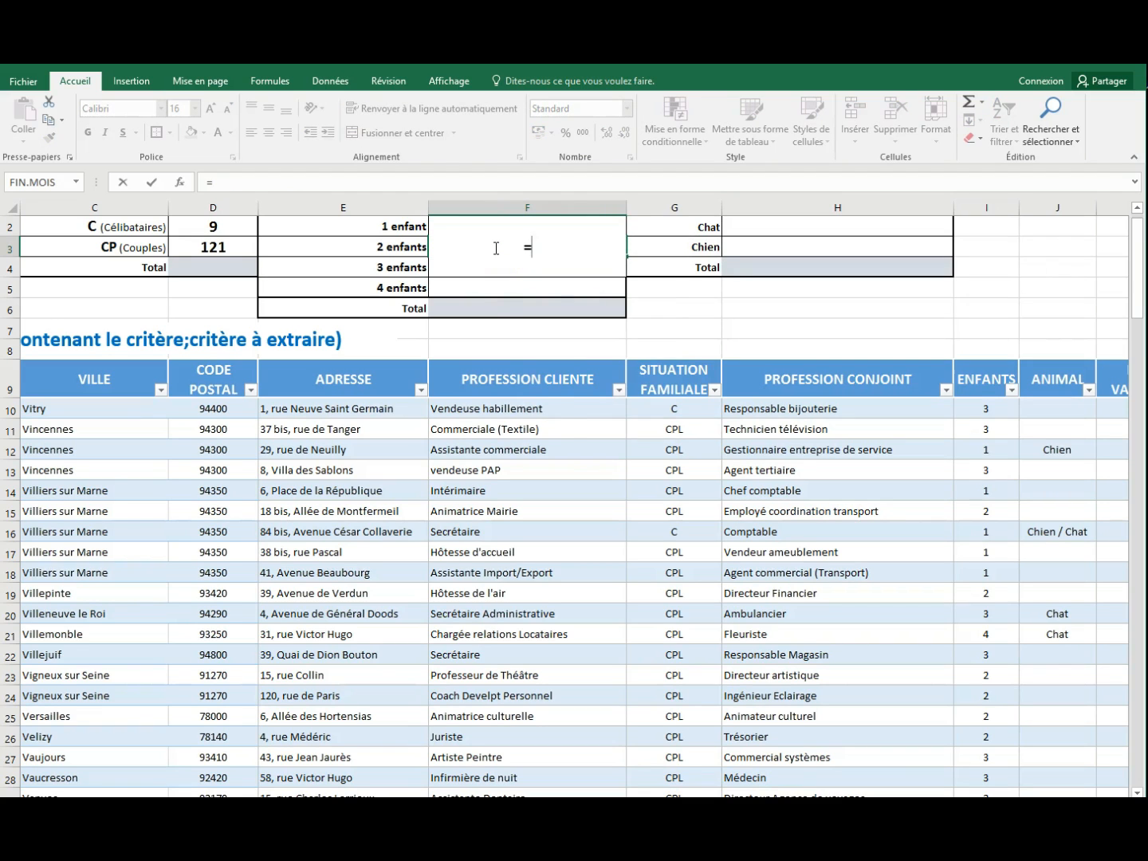
type("NB")
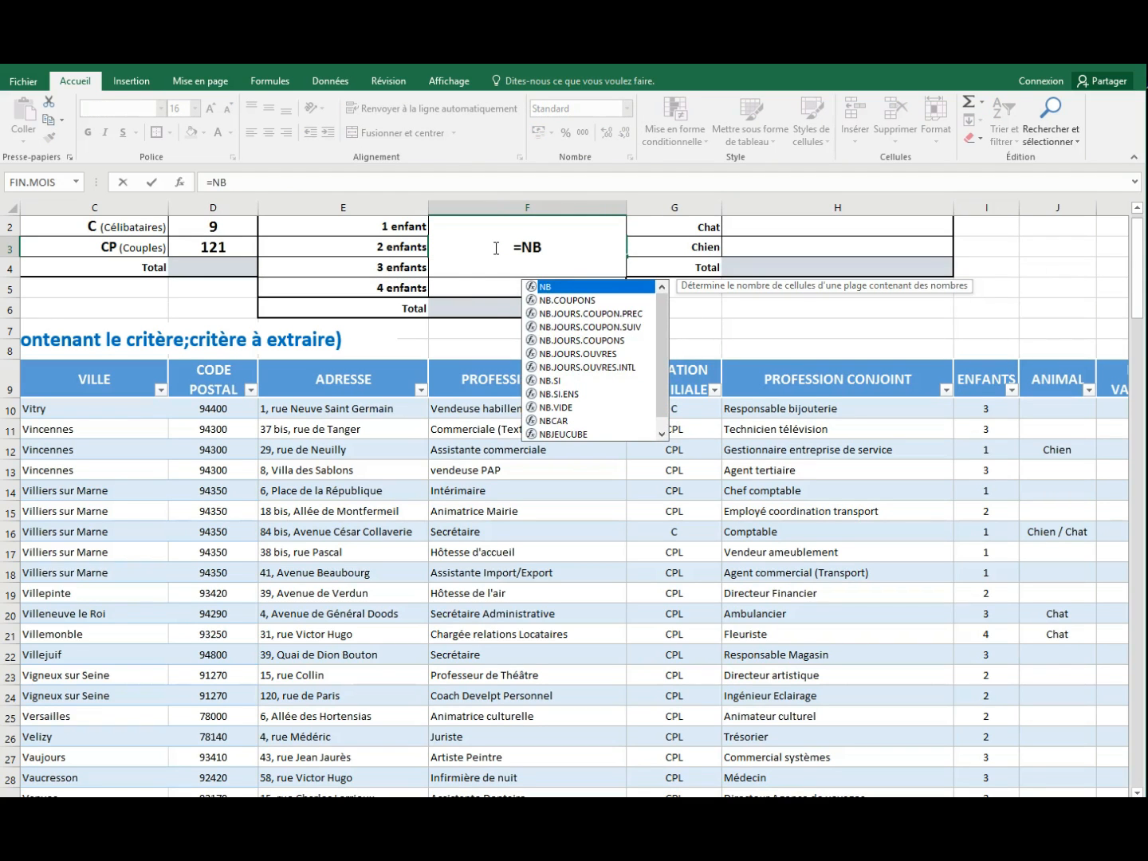
double_click(536, 380)
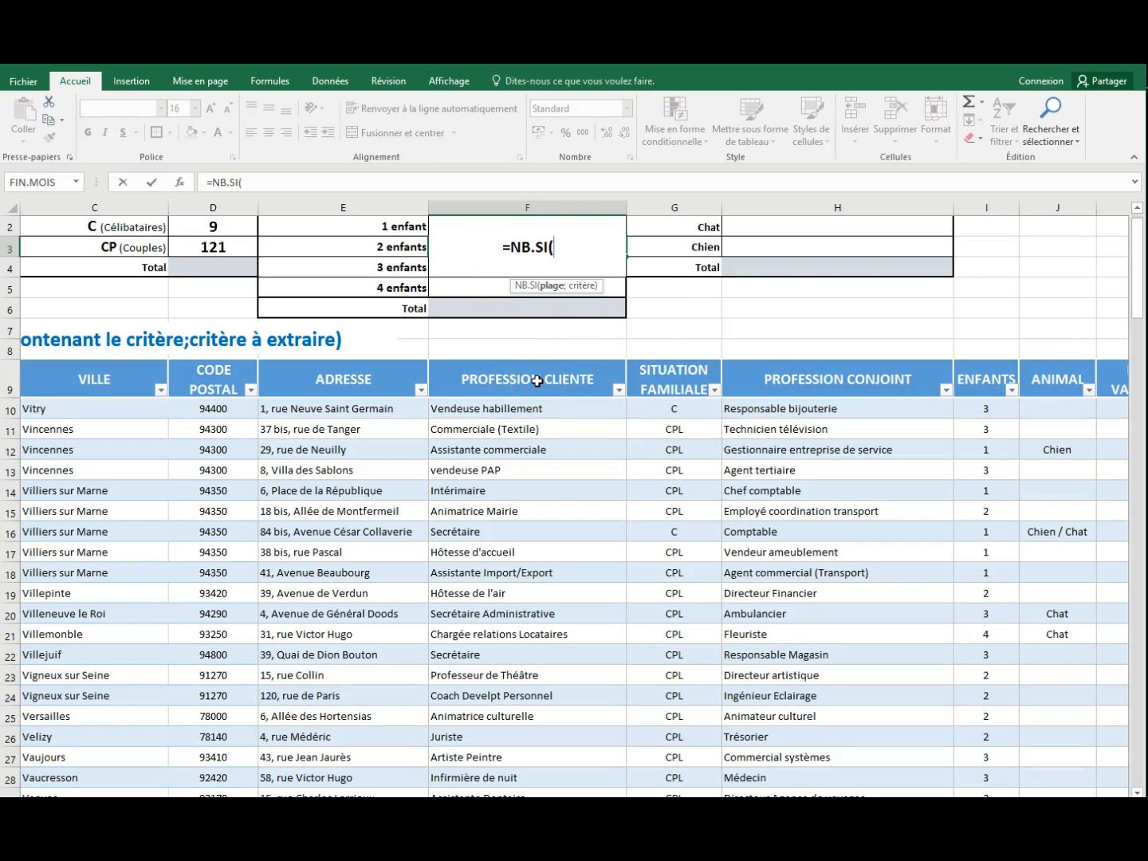
mouse_move(988, 408)
left_mouse_down()
mouse_move(1018, 793)
mouse_move(1017, 763)
mouse_move(1018, 793)
mouse_move(1017, 763)
mouse_move(996, 797)
mouse_move(981, 703)
left_mouse_up()
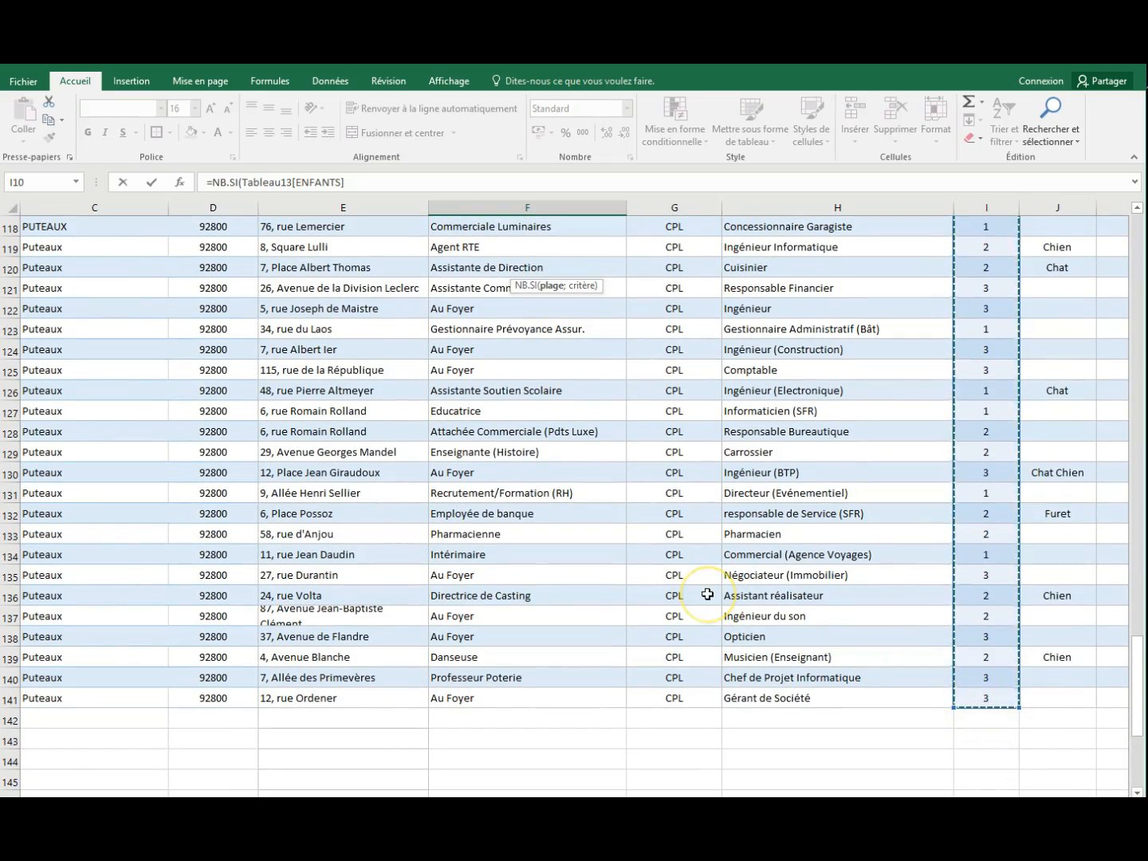
scroll(707, 593, "up", 20)
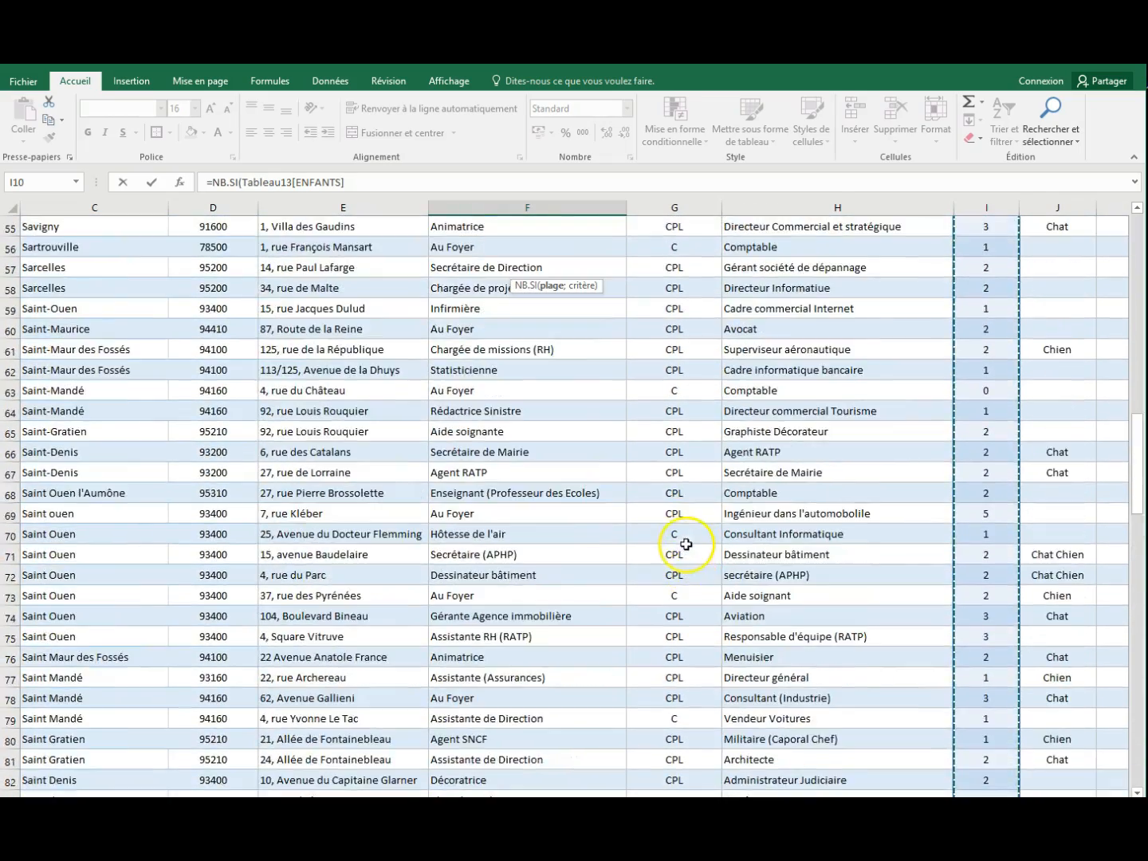
scroll(684, 532, "up", 12)
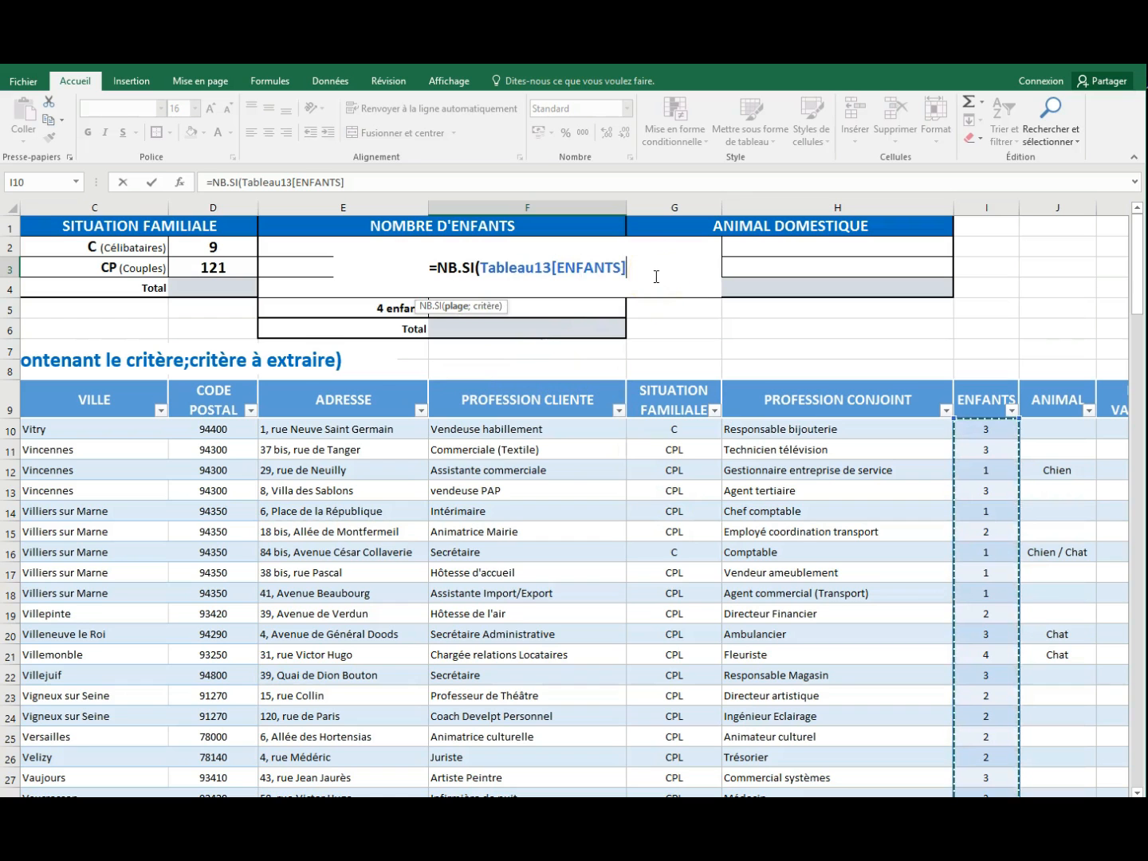
type(";")
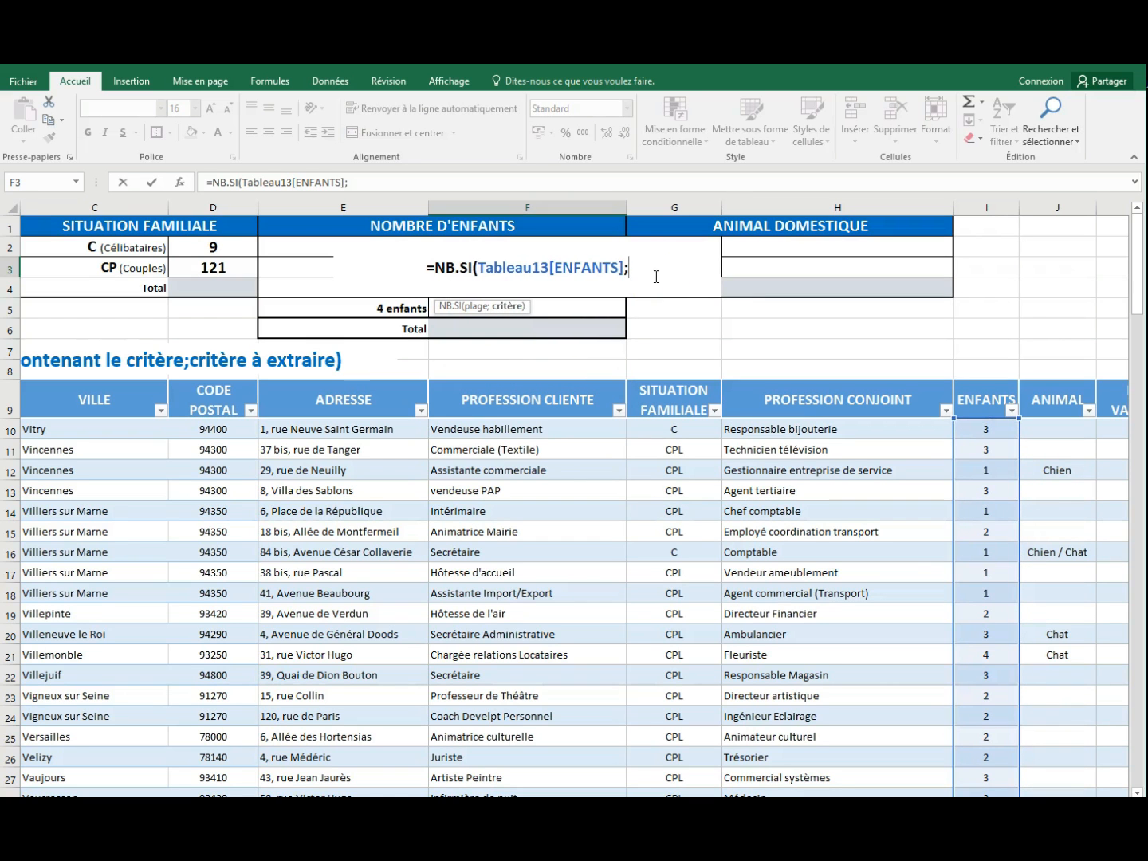
left_click(177, 185)
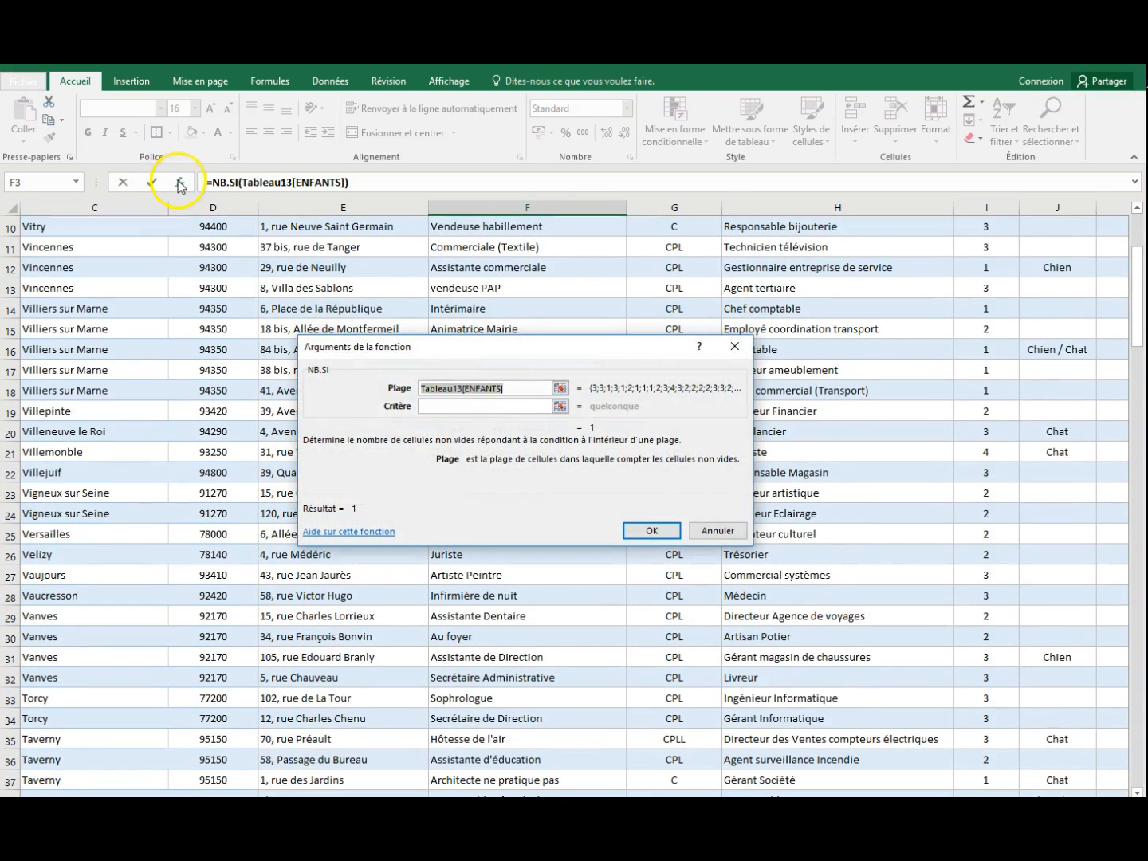
left_click(431, 409)
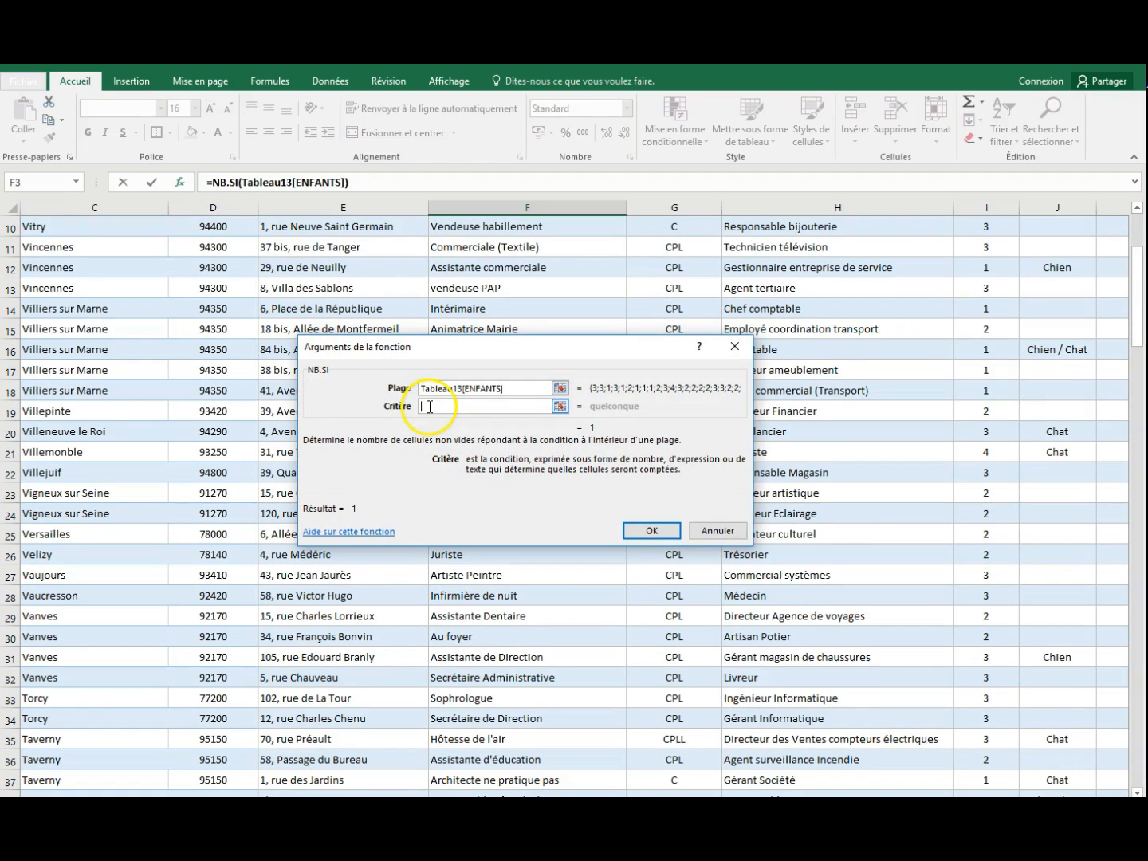
left_click(991, 412)
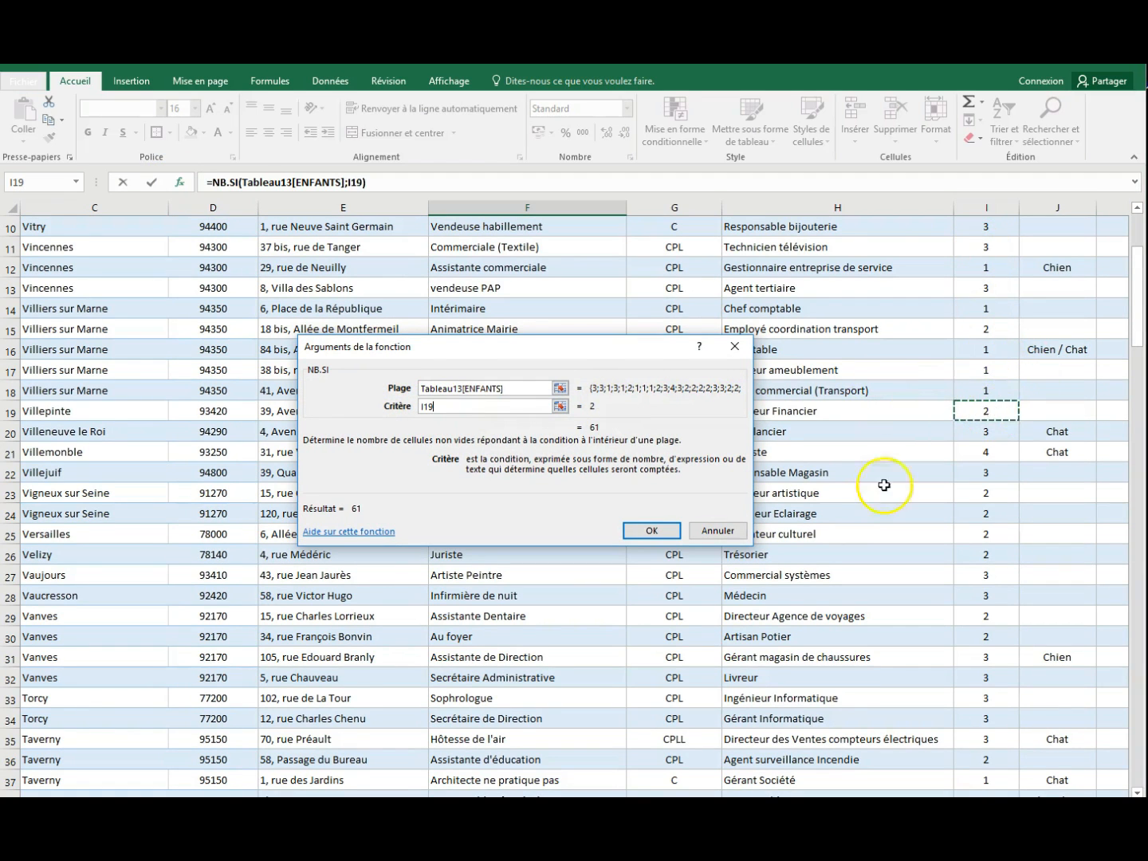
left_click(650, 530)
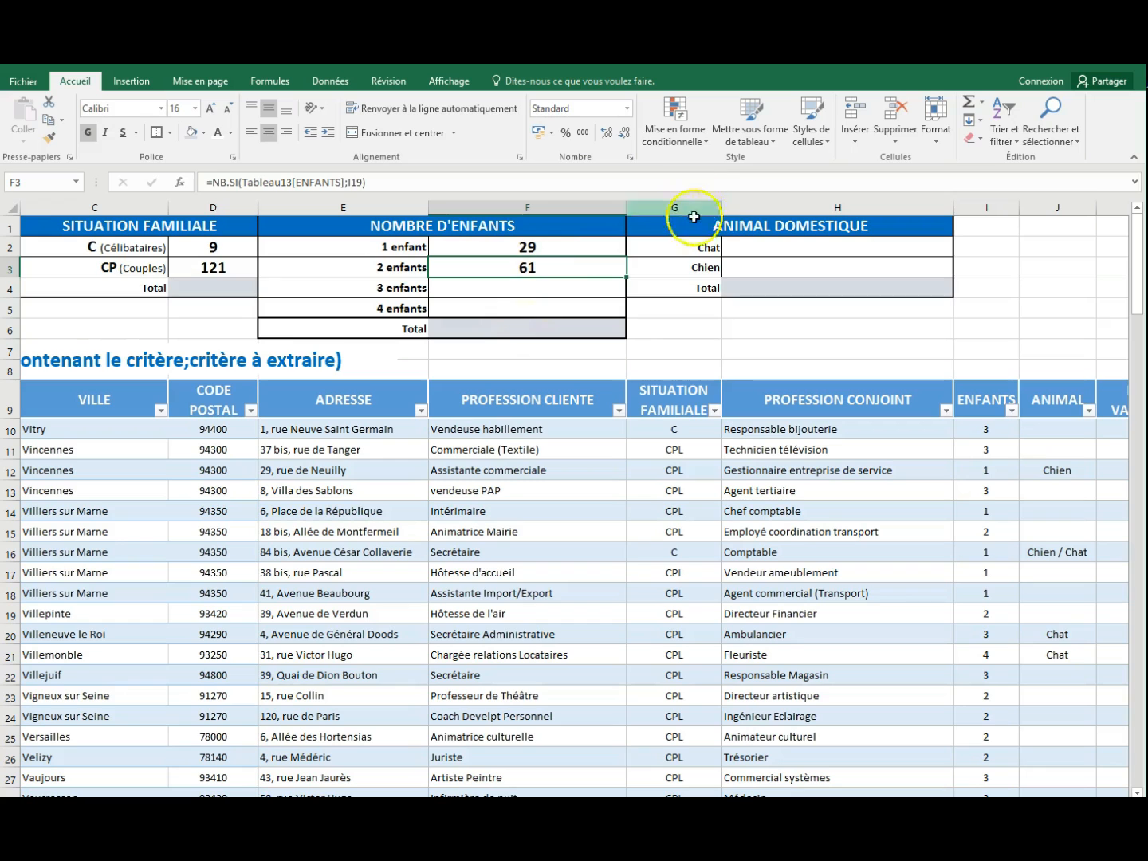
Step: Count the Chat entries in cell H2 with NB.SI, using the ANIMAL column, J10 to J141, as range and J126 as criterion
left_click(751, 247)
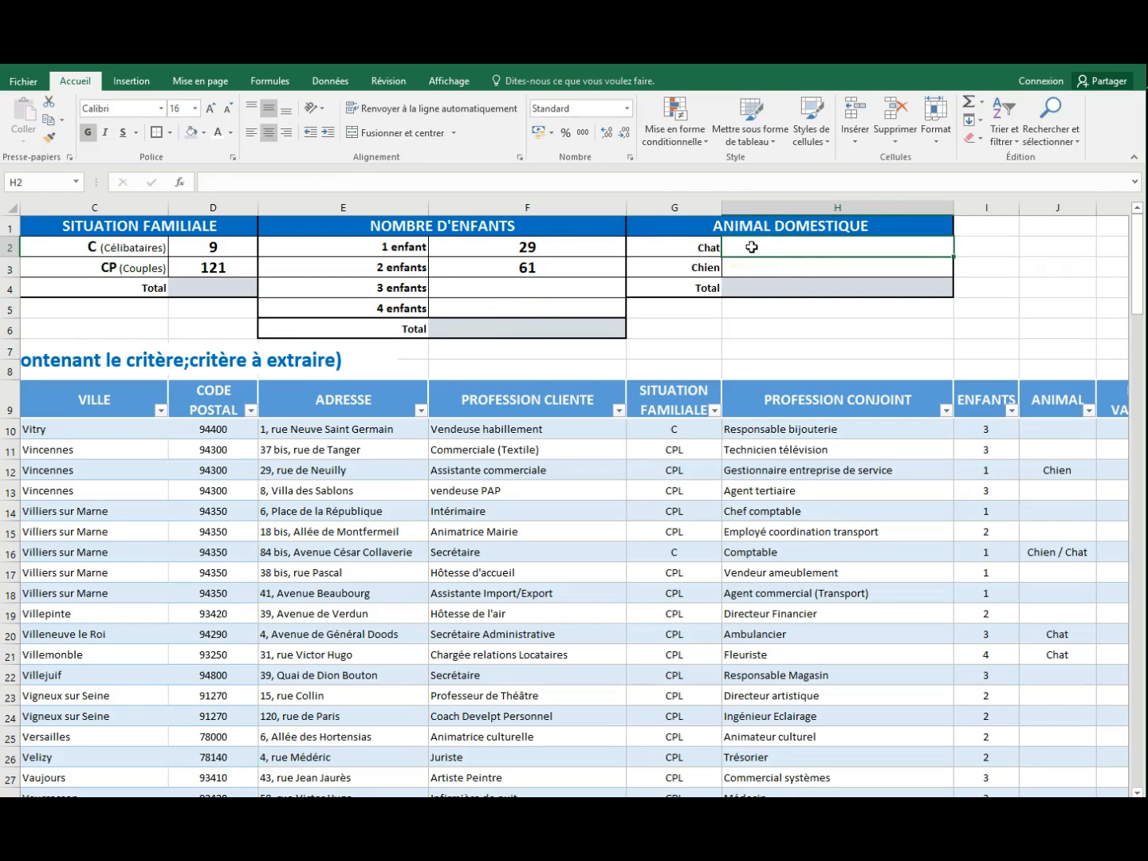
type("=")
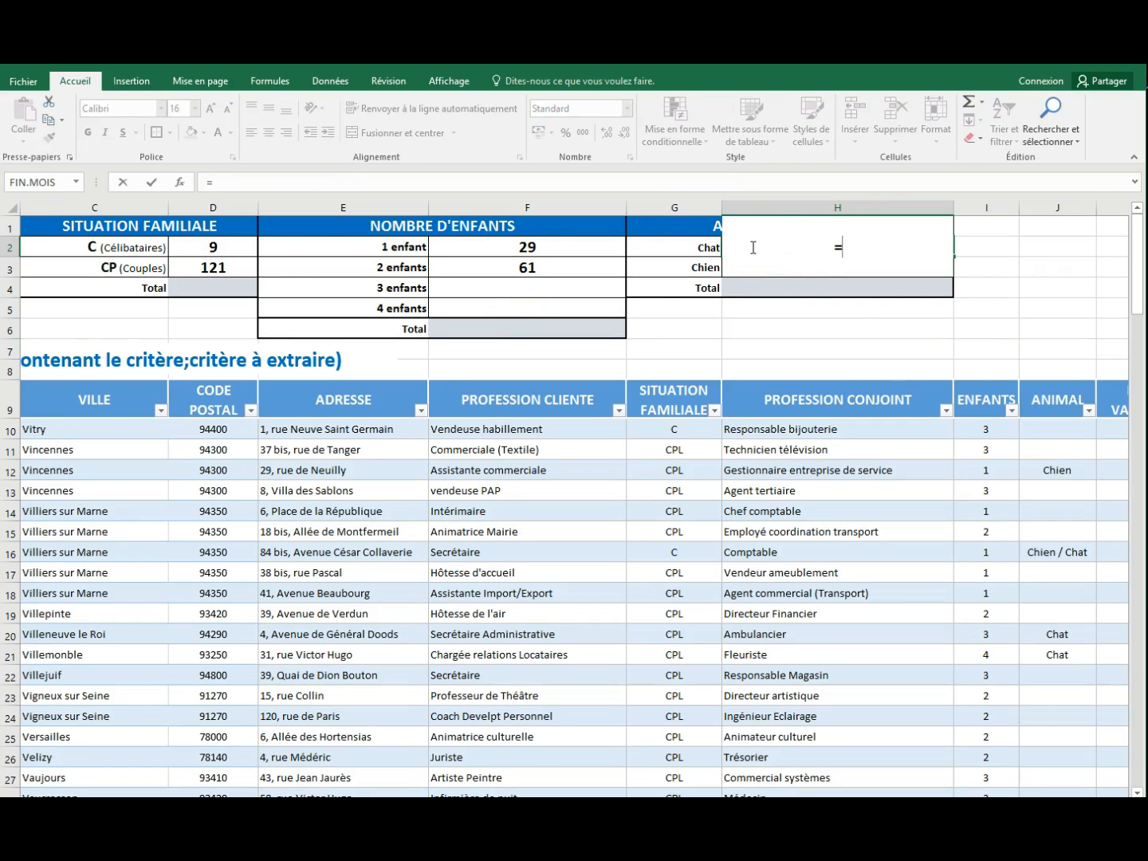
type("NB")
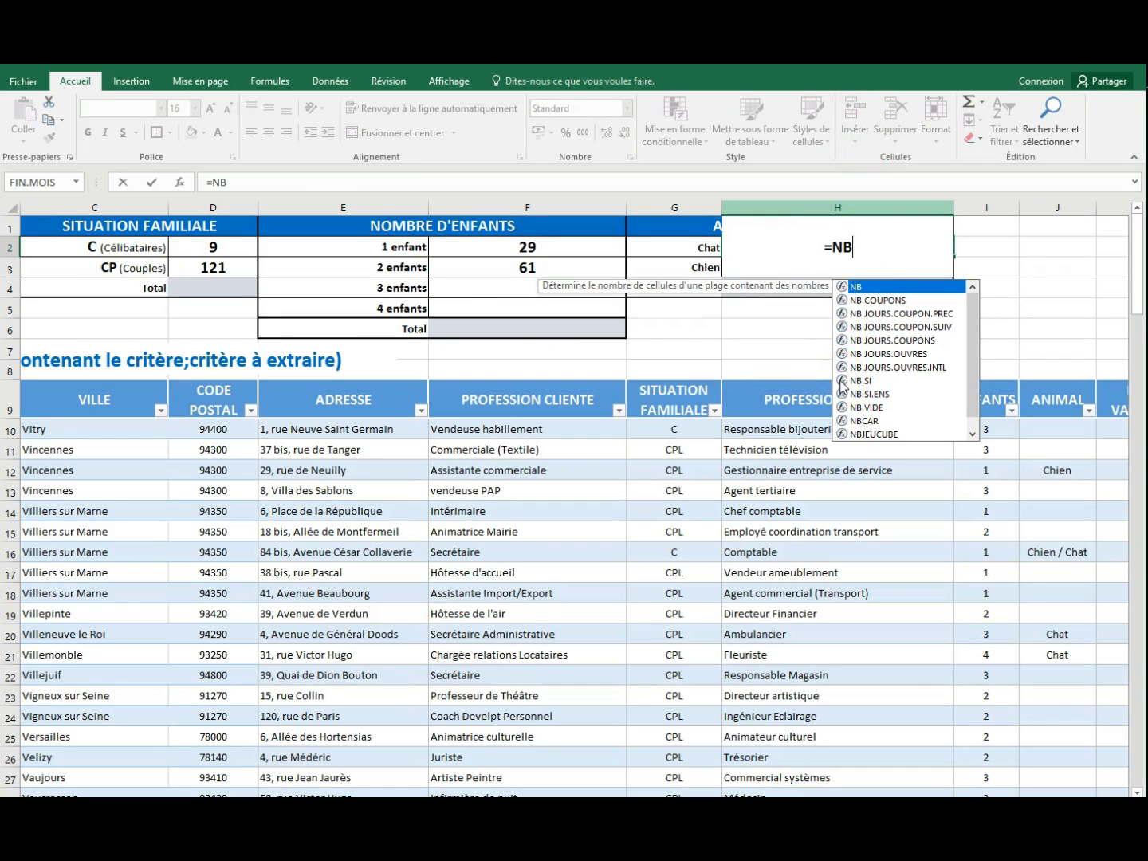
double_click(842, 386)
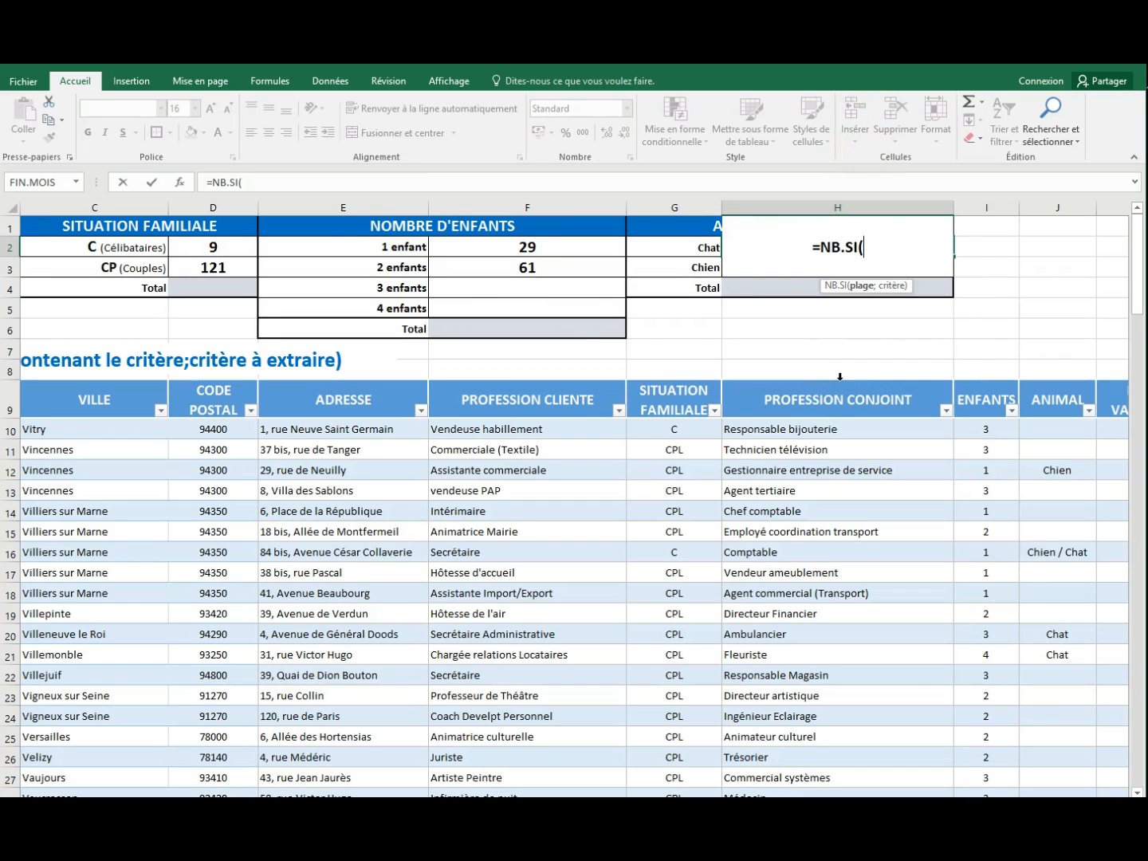
left_click(180, 184)
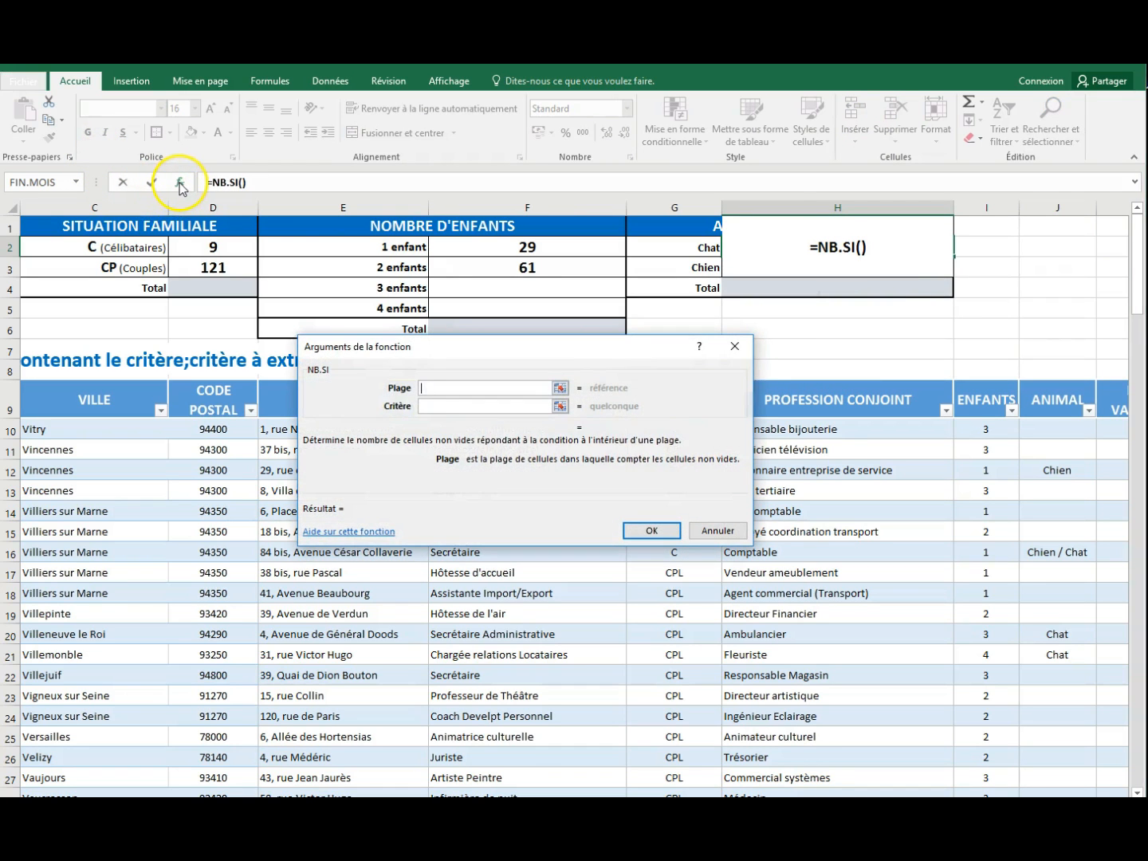
left_click_drag(1059, 428, 1044, 510)
left_click(437, 407)
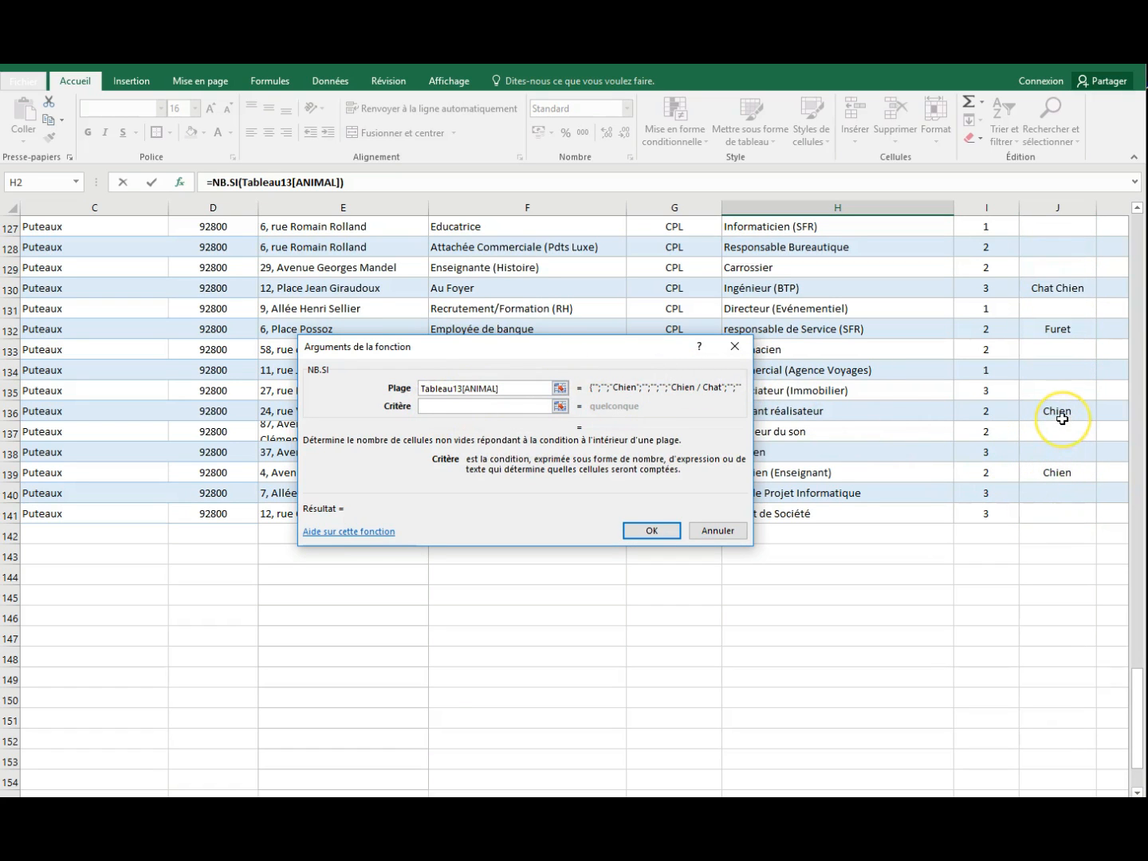
scroll(1062, 419, "up", 2)
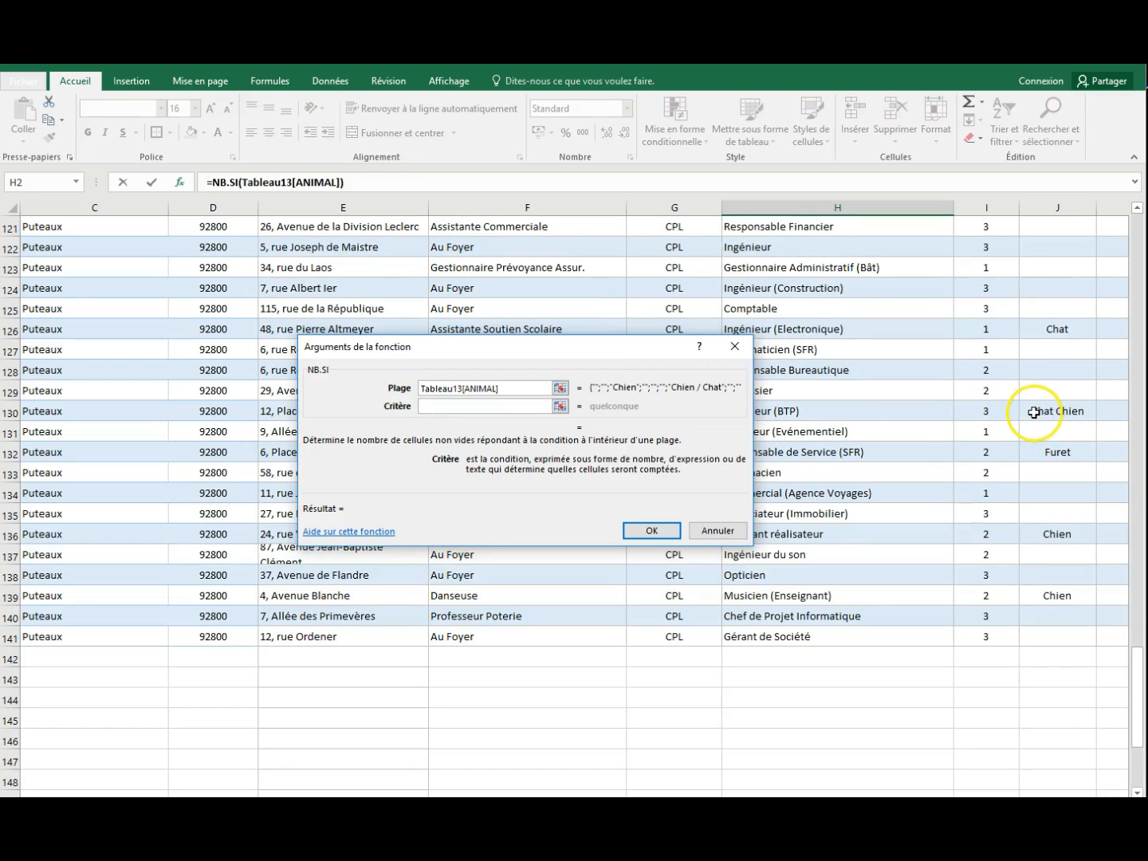
left_click(1062, 328)
left_click(661, 532)
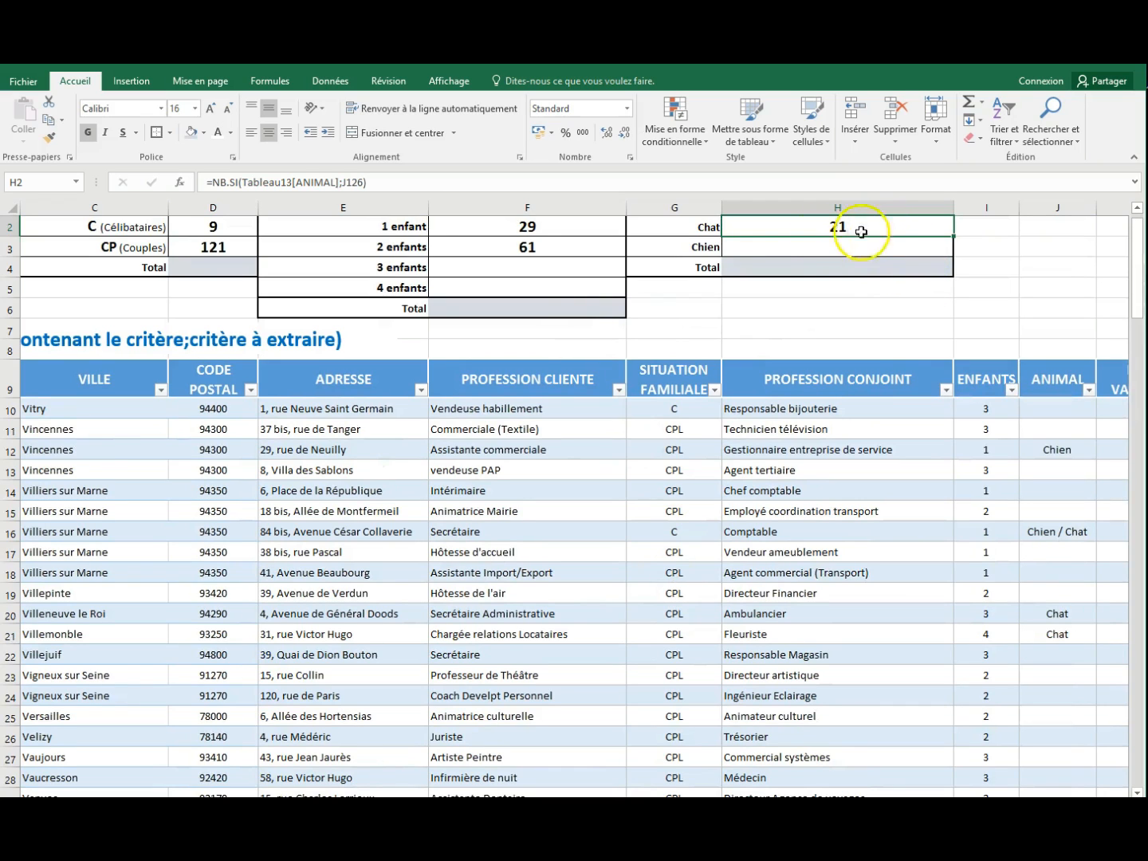
Step: Count the Chien entries in cell H3 with NB.SI, using the ANIMAL column, J10 to J141, as range and J119 as criterion
left_click(827, 246)
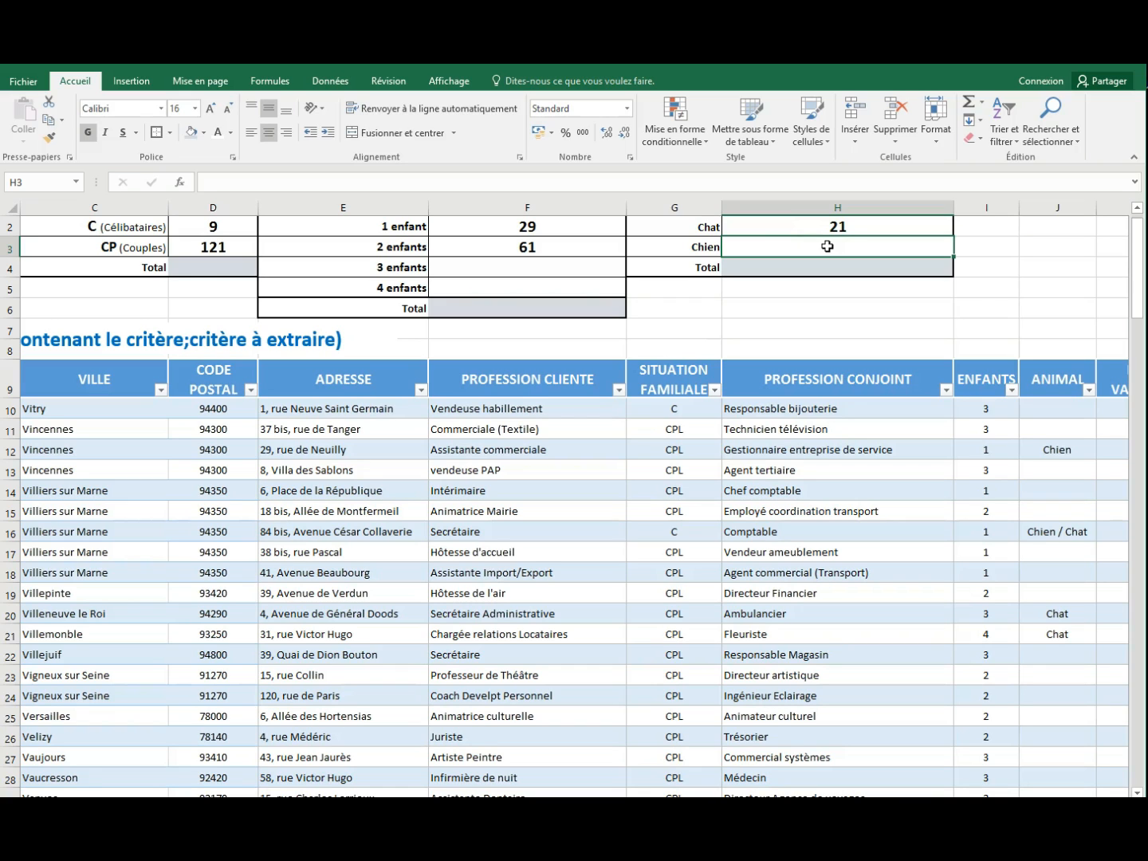
type("=NB")
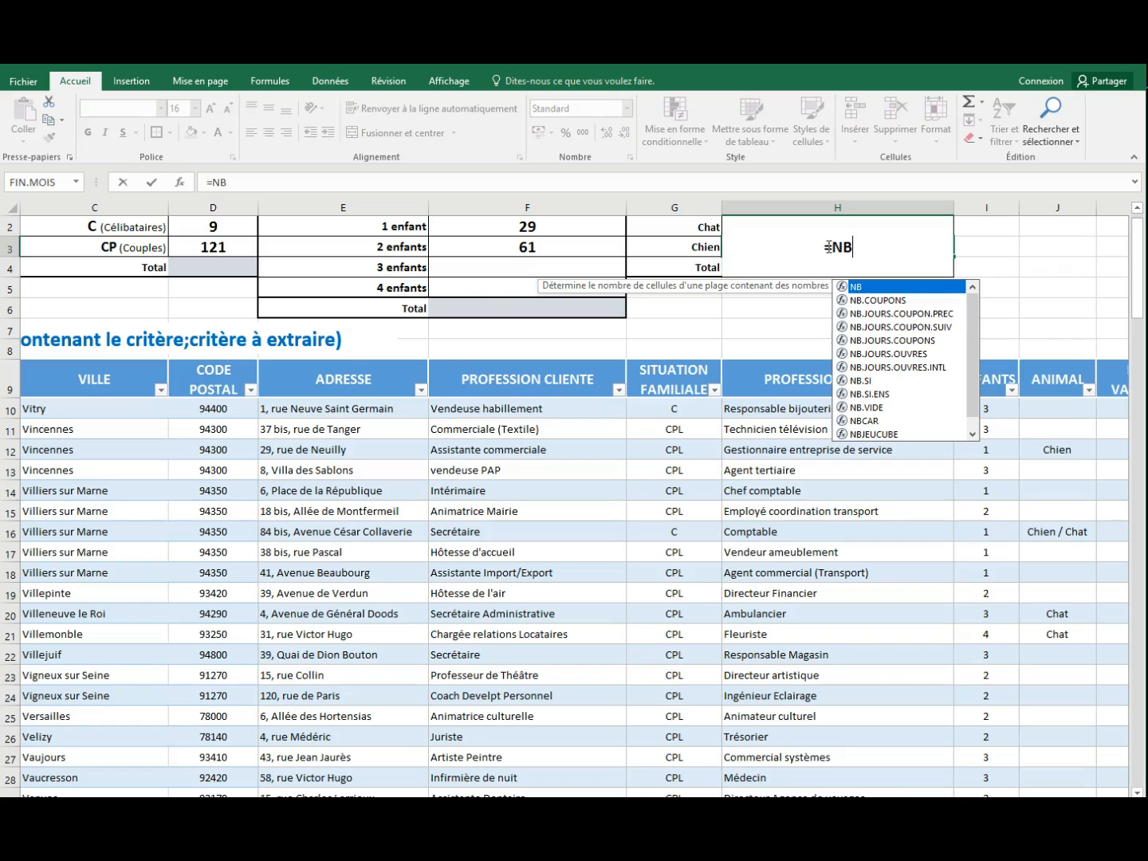
double_click(859, 380)
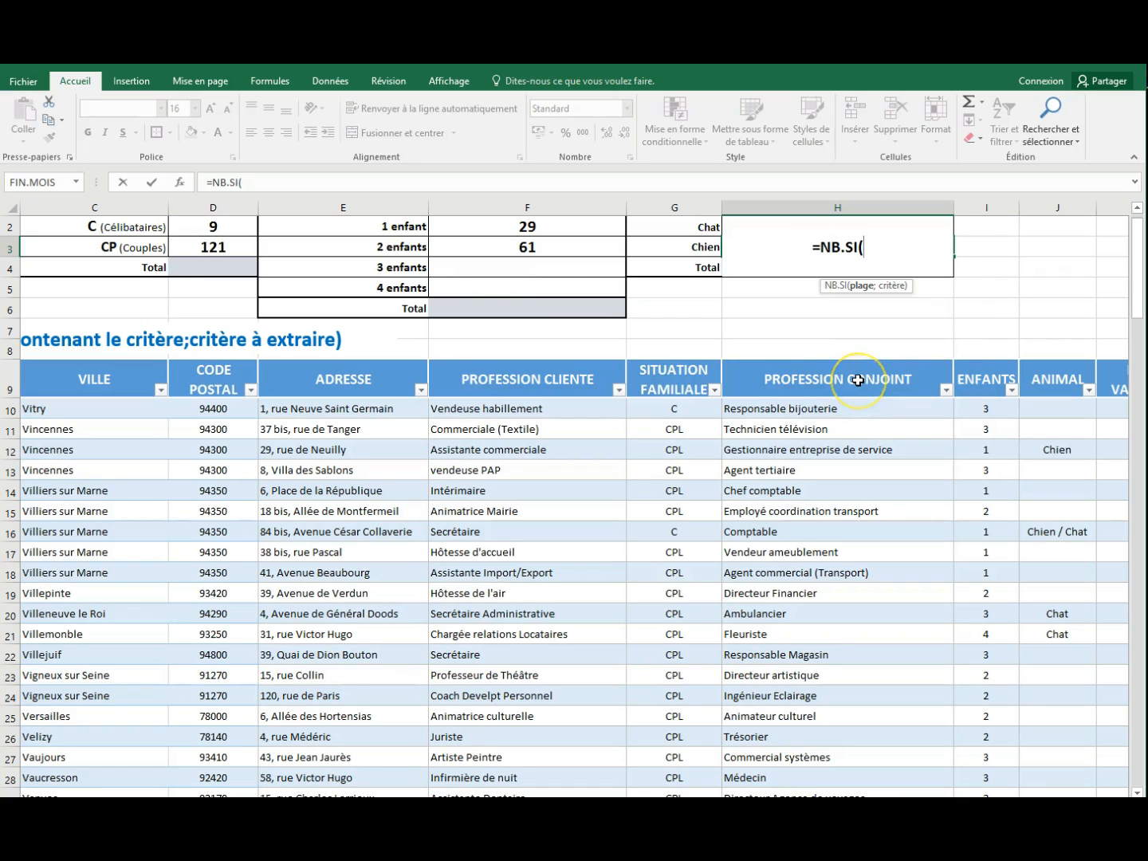
left_click(180, 184)
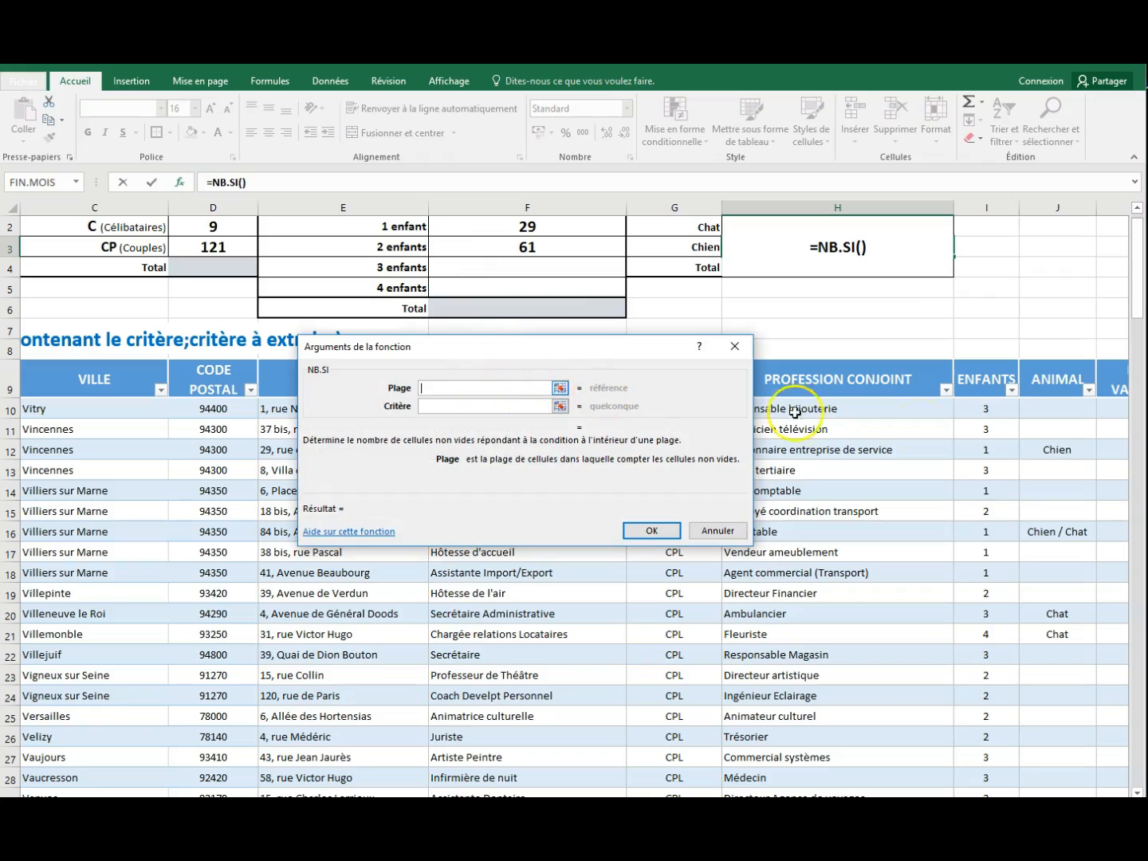
left_click_drag(1038, 409, 1055, 674)
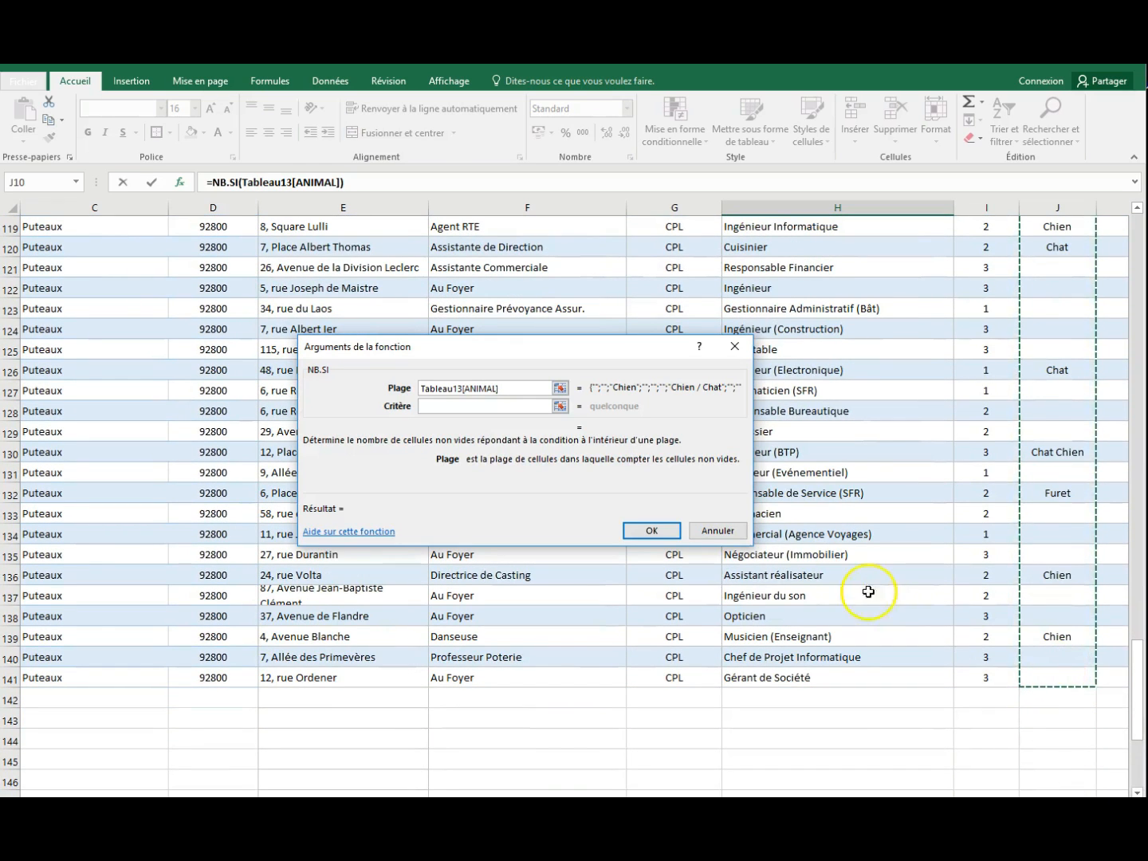
left_click(440, 405)
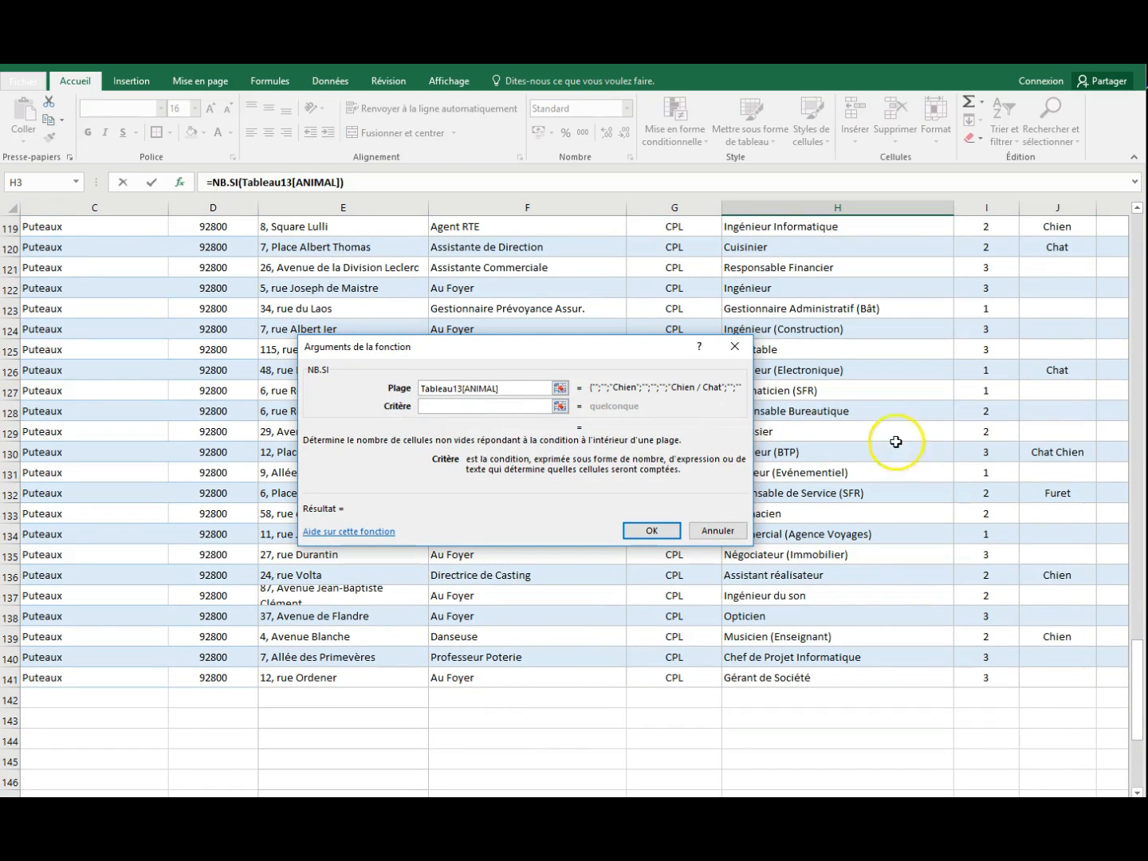
left_click(1057, 226)
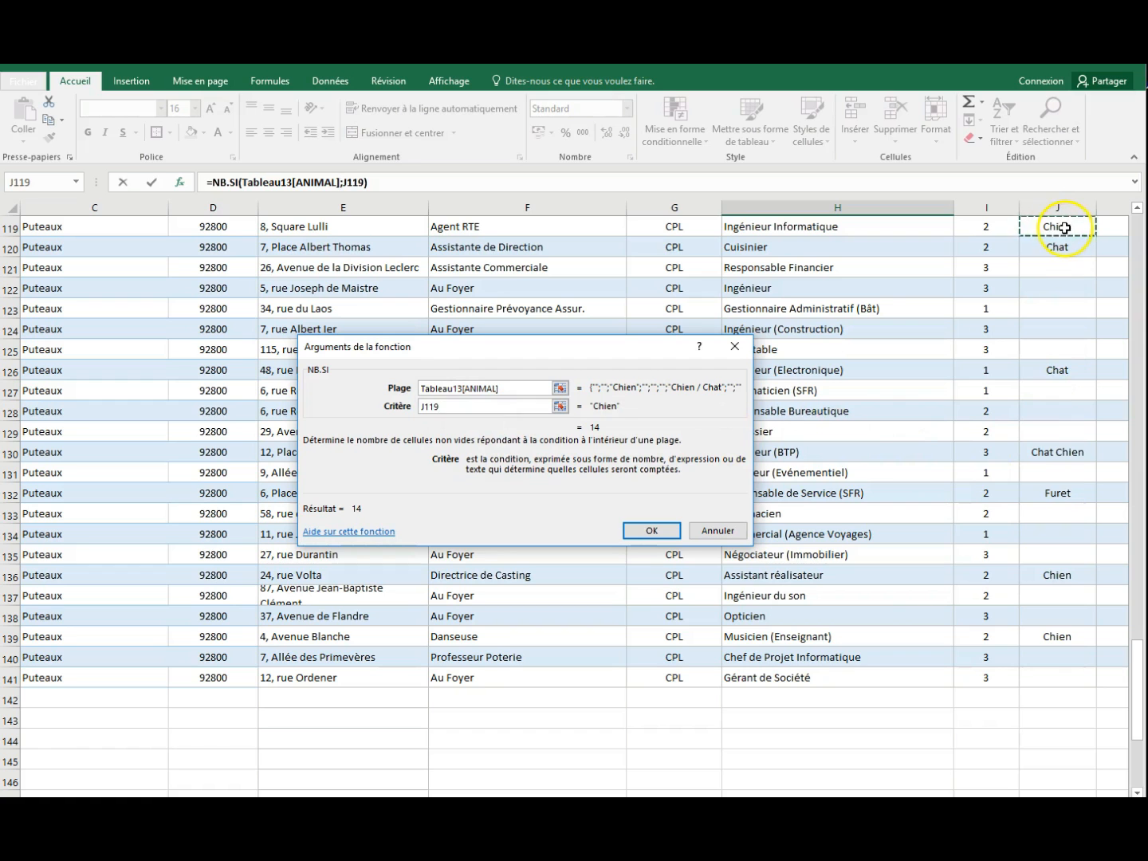
left_click(648, 531)
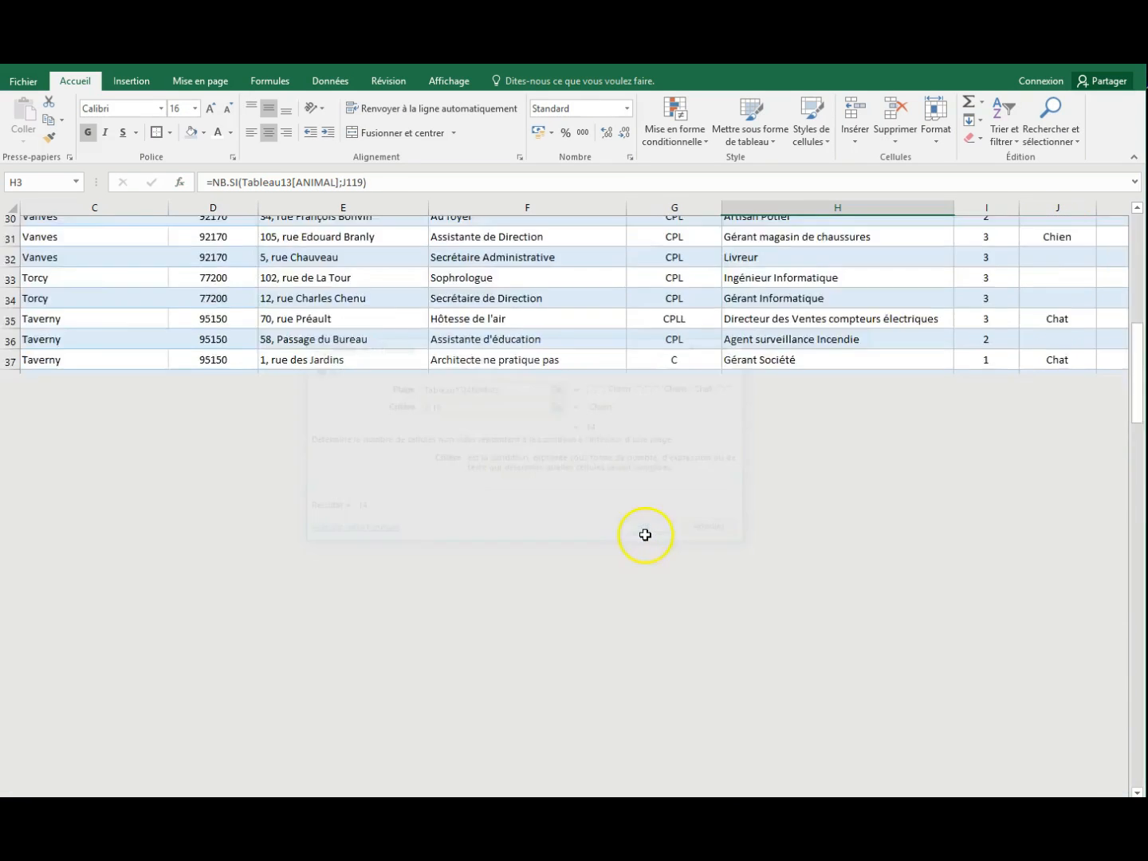
scroll(1033, 289, "up", 1)
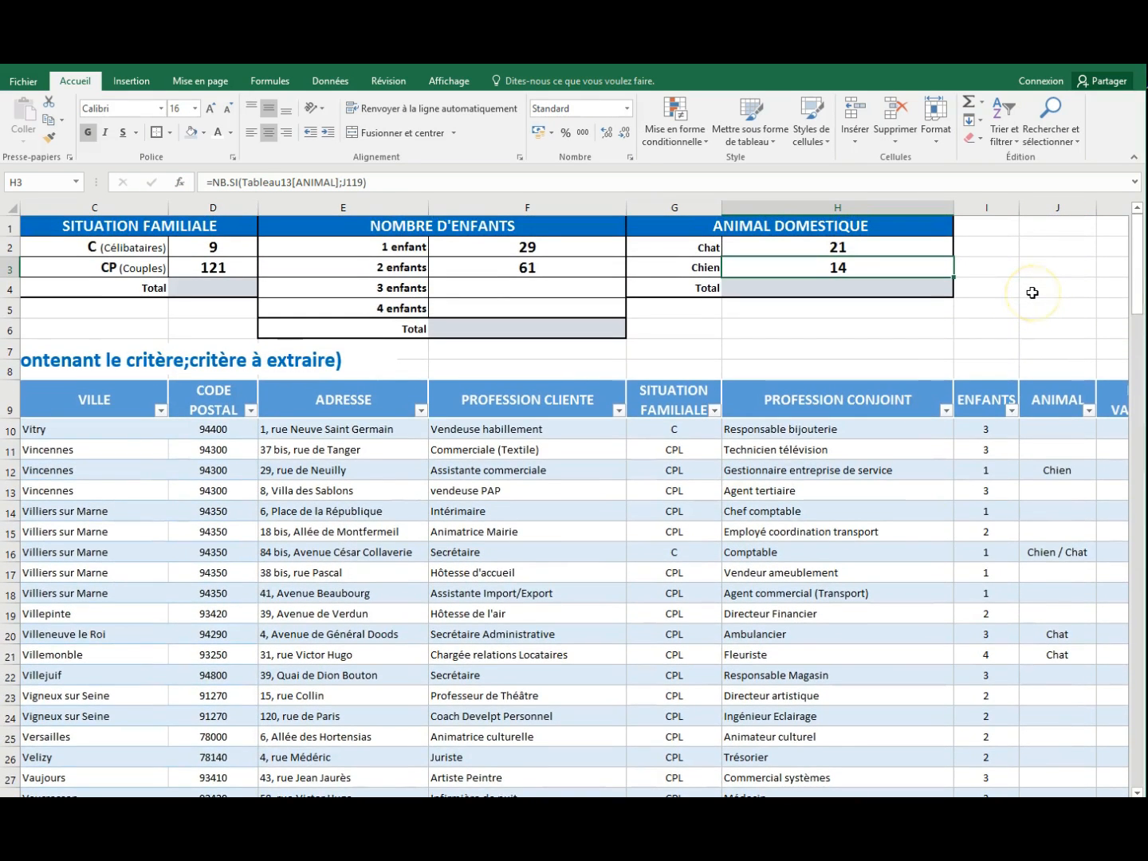